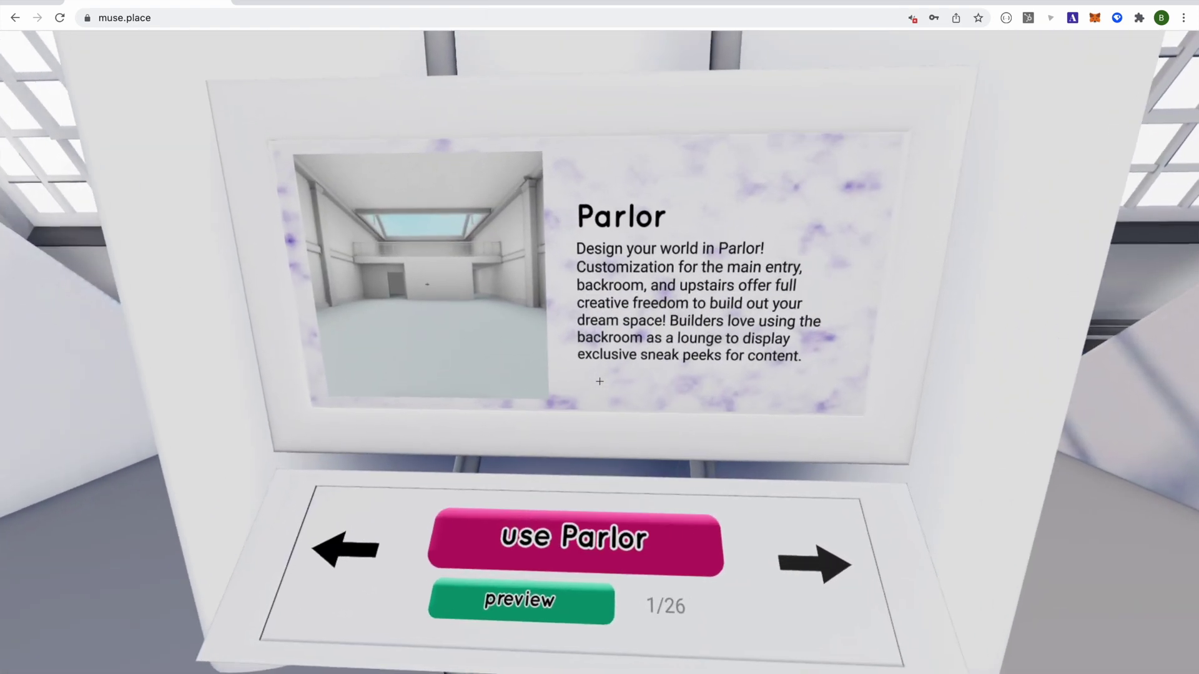
- Browse the space templates from Parlor through Atlas Store and past Atlas Boutique
key("w")
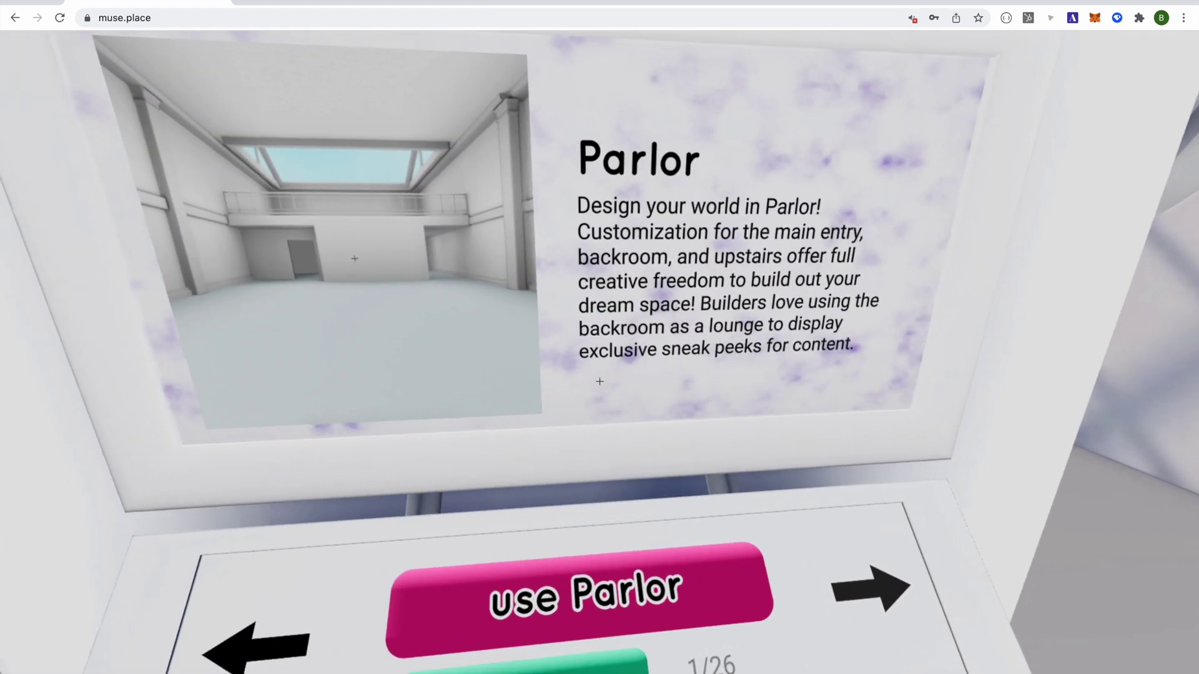
key("s")
key("w")
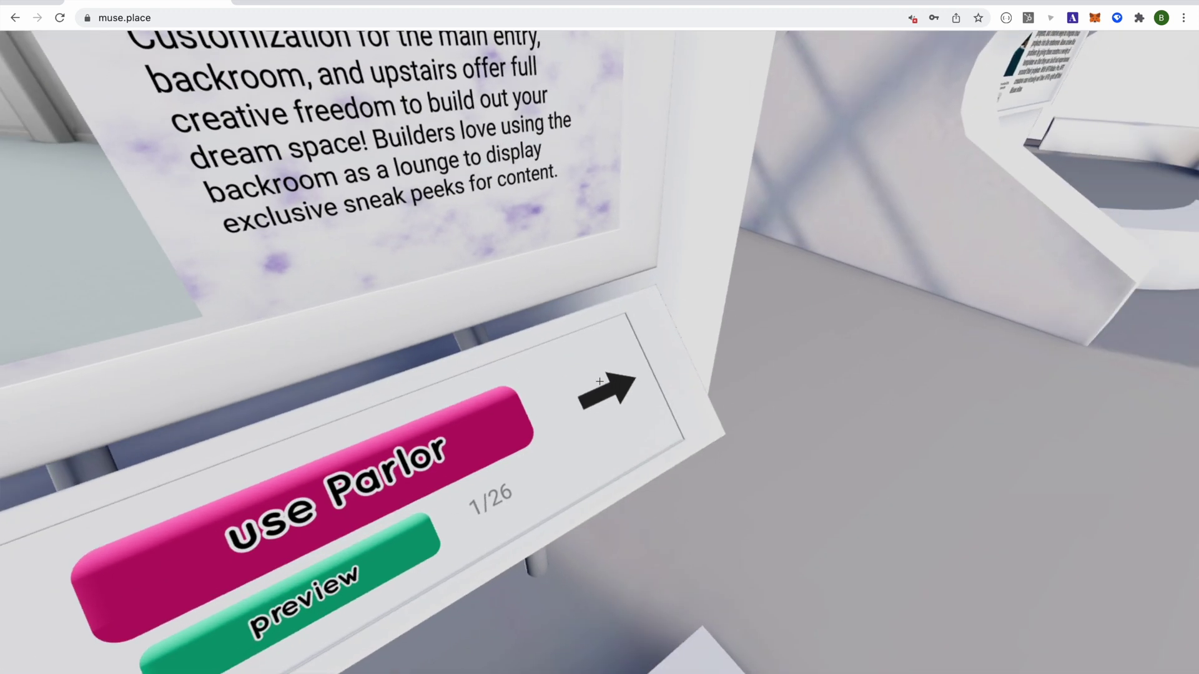
left_click(600, 381)
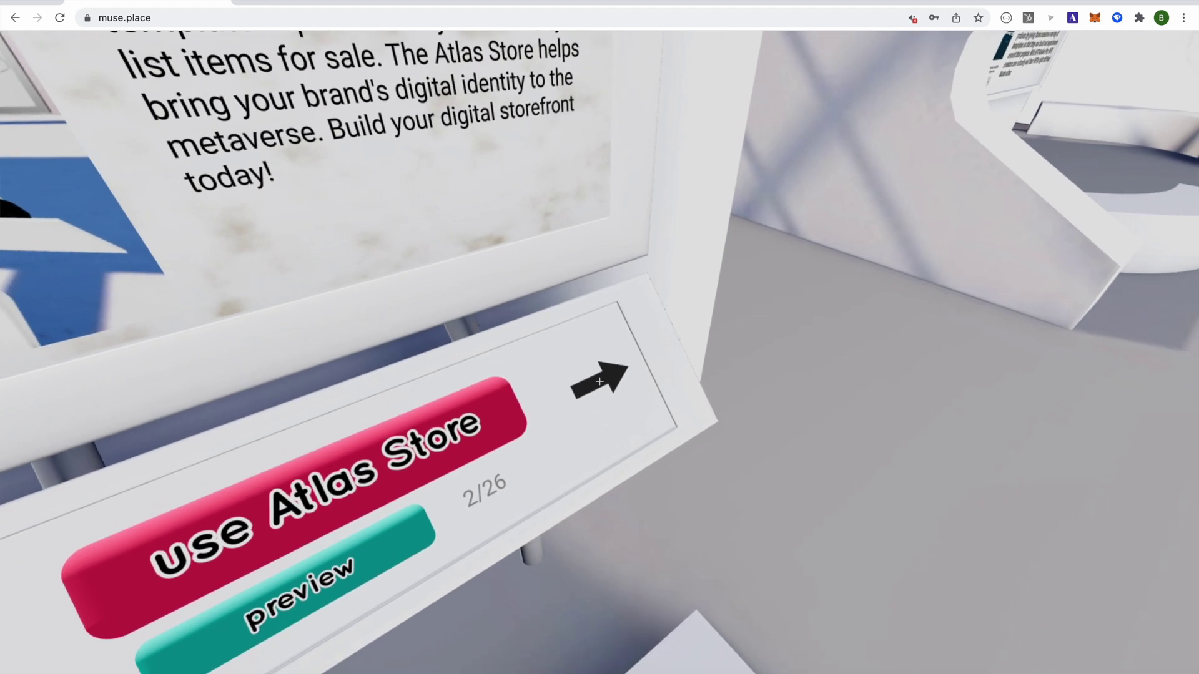
left_click(600, 381)
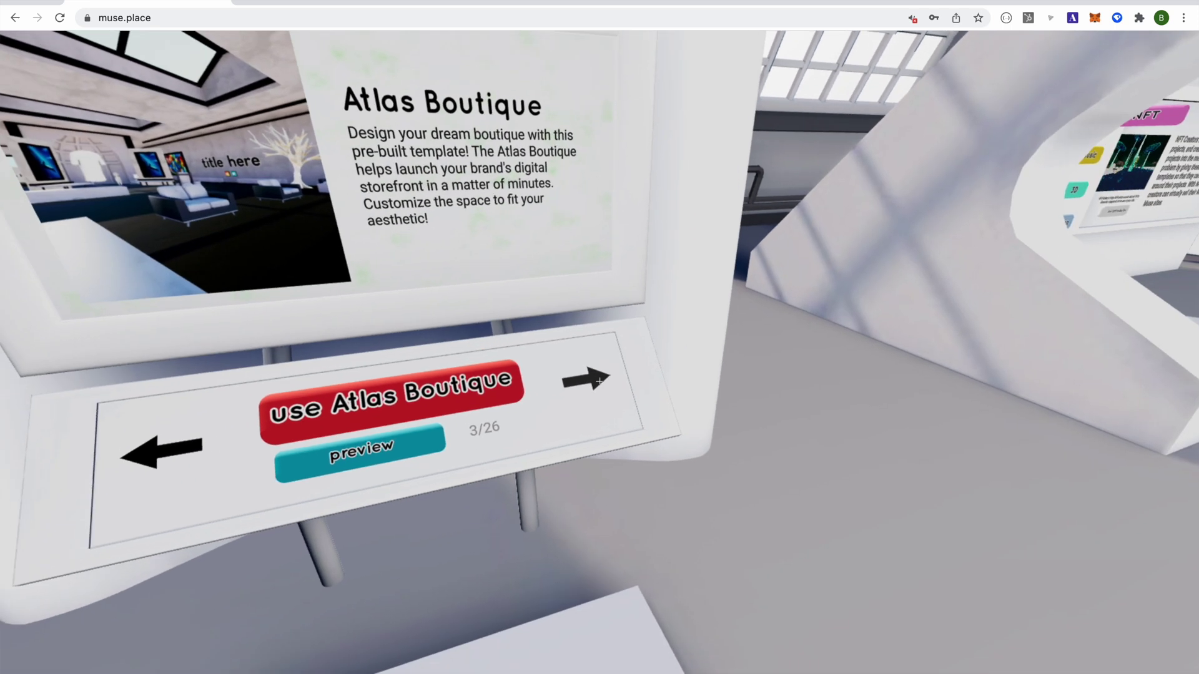
left_click(600, 381)
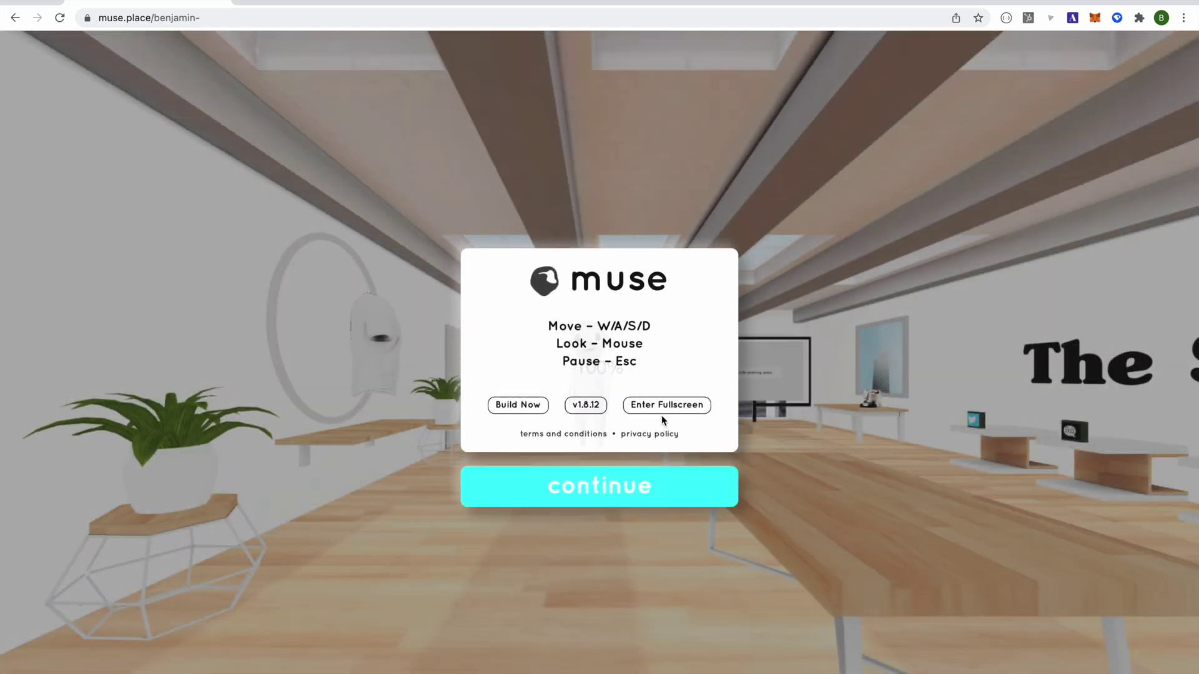
- Enter the shop space, delete the large wooden table in the foreground and close the editing tools
left_click(653, 477)
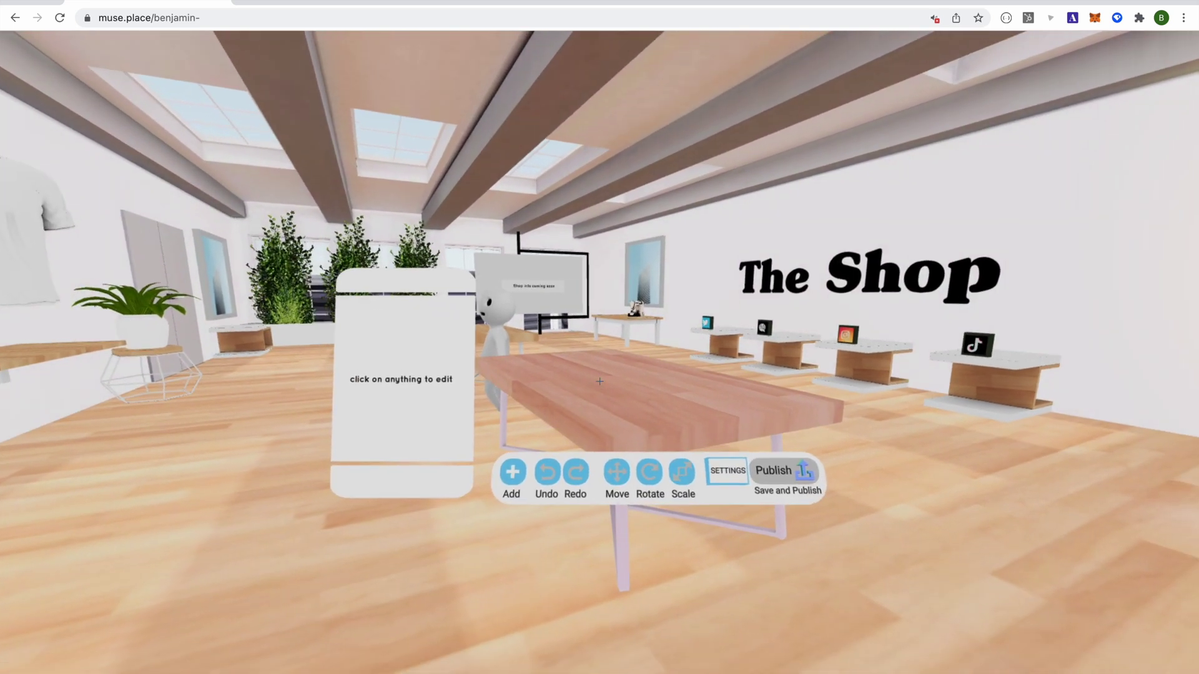
left_click(600, 381)
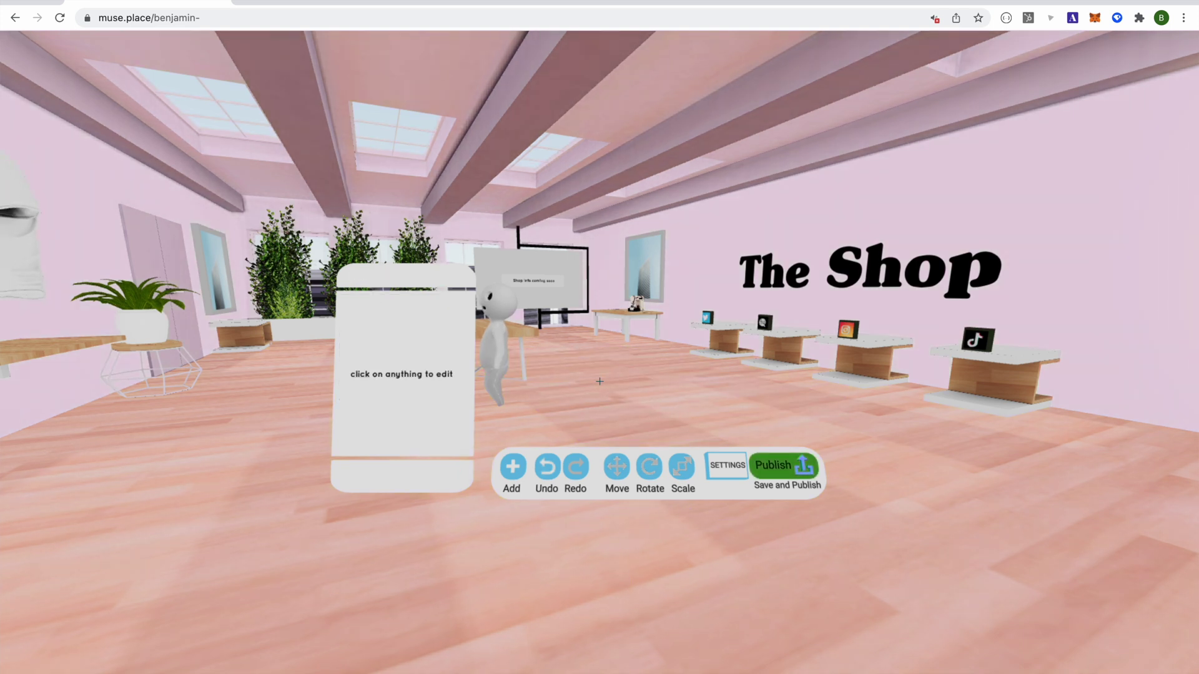
key("e")
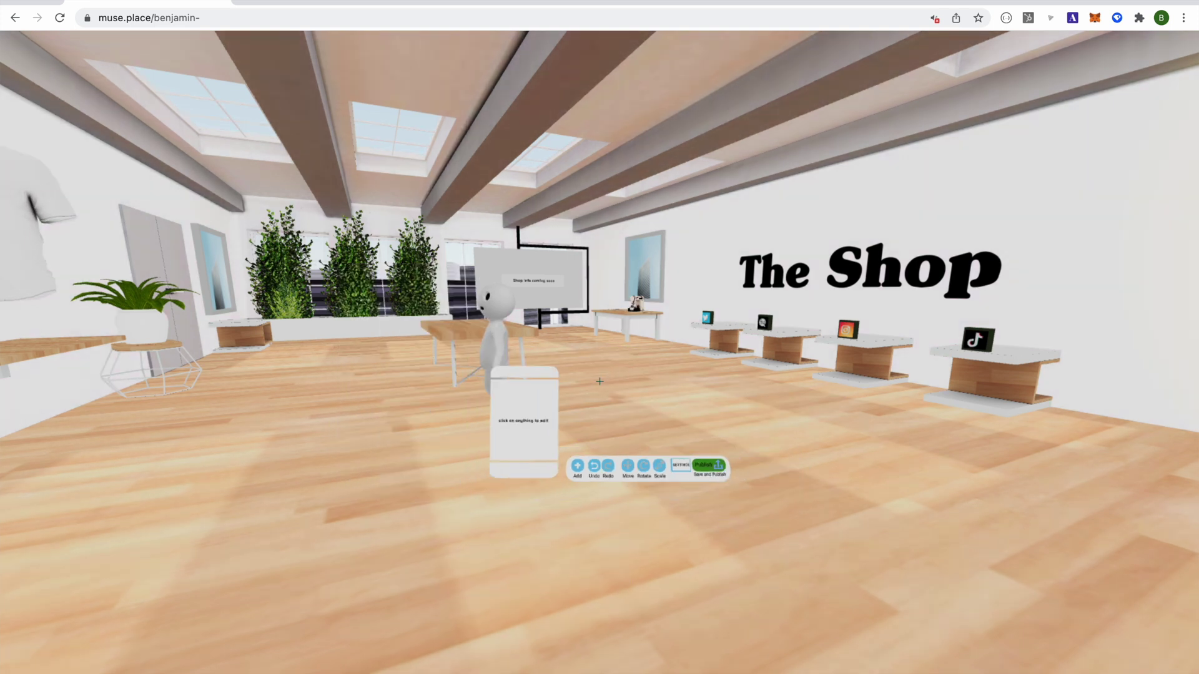
- Replace the framed picture beside the sofa with the image muselogogray (5).png
key("w")
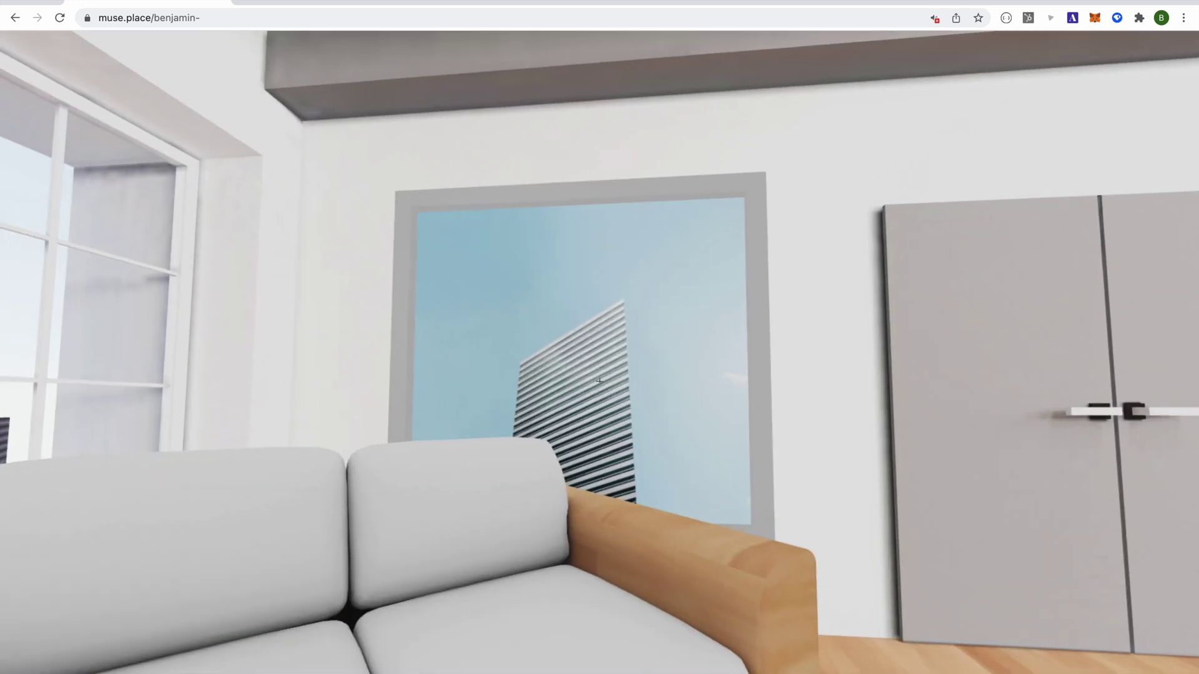
key("e")
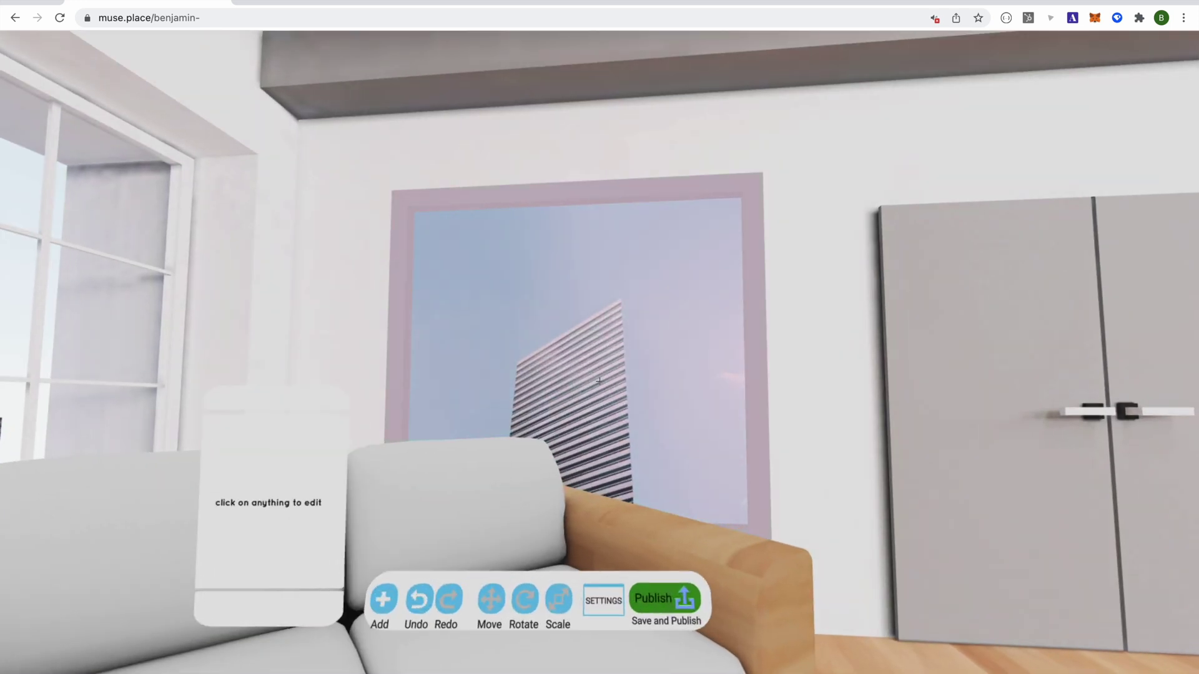
left_click(599, 382)
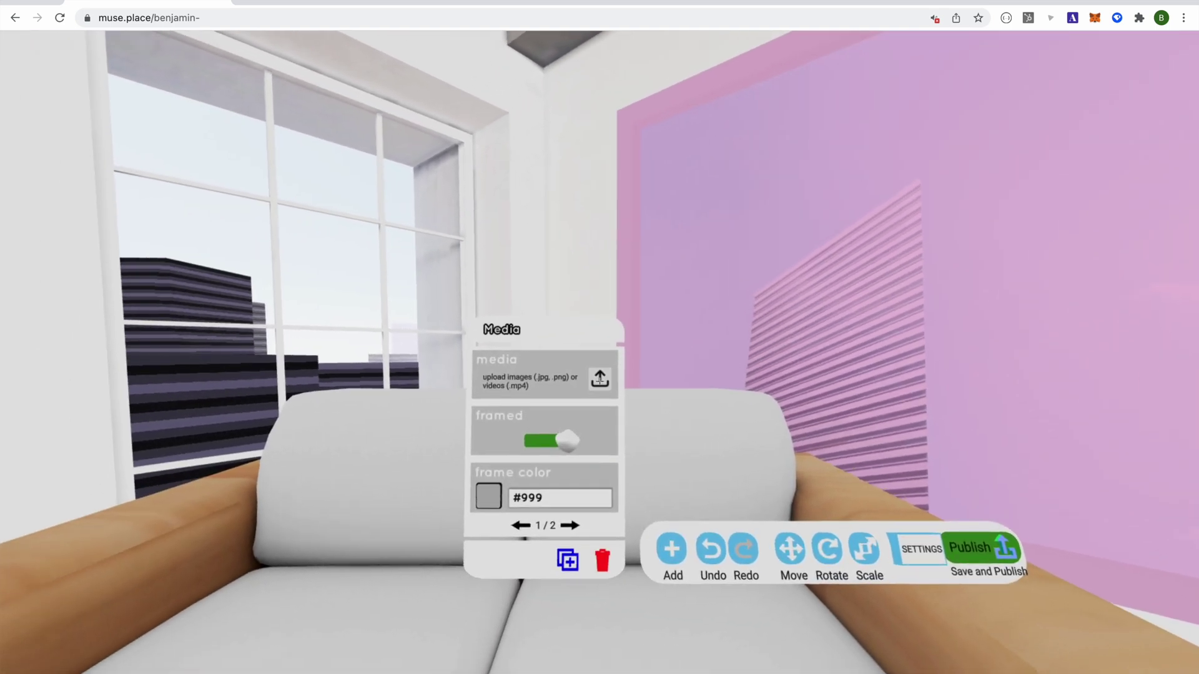
left_click(599, 378)
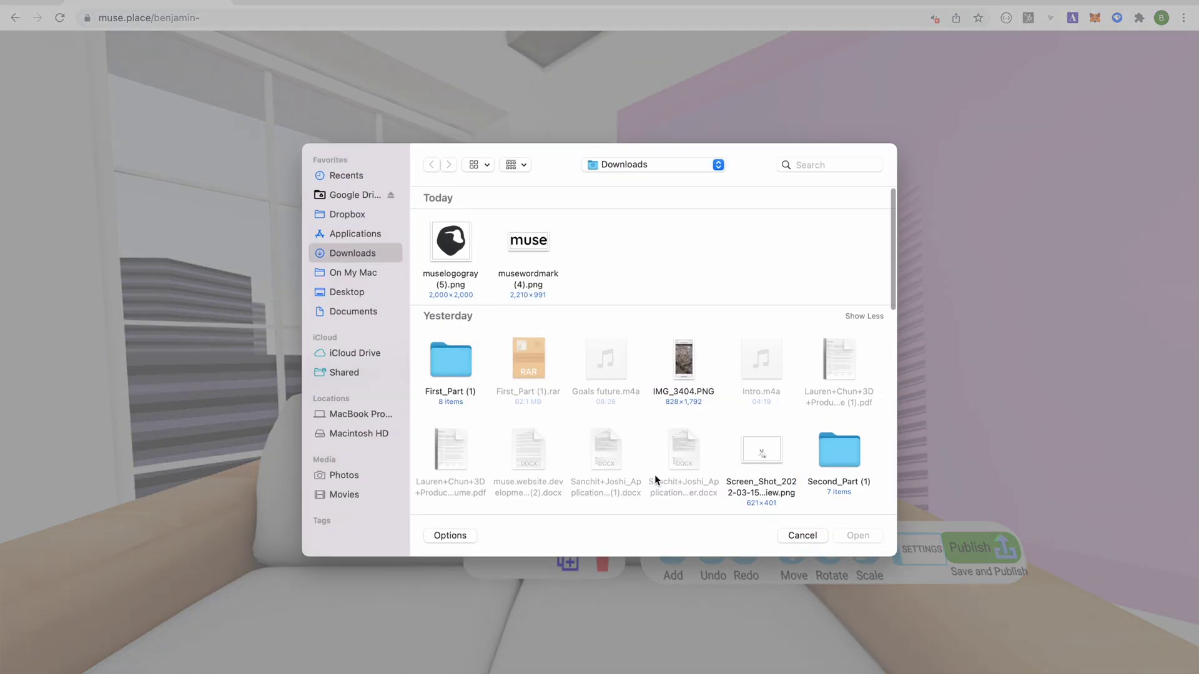
double_click(442, 250)
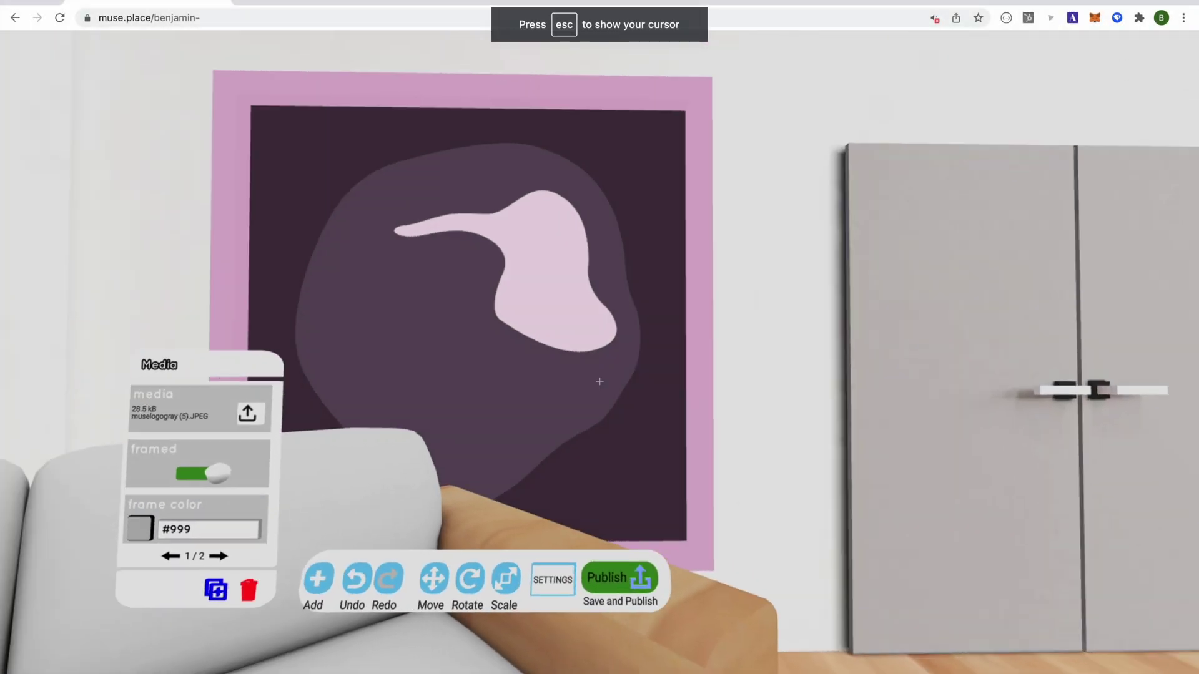
left_click(599, 382)
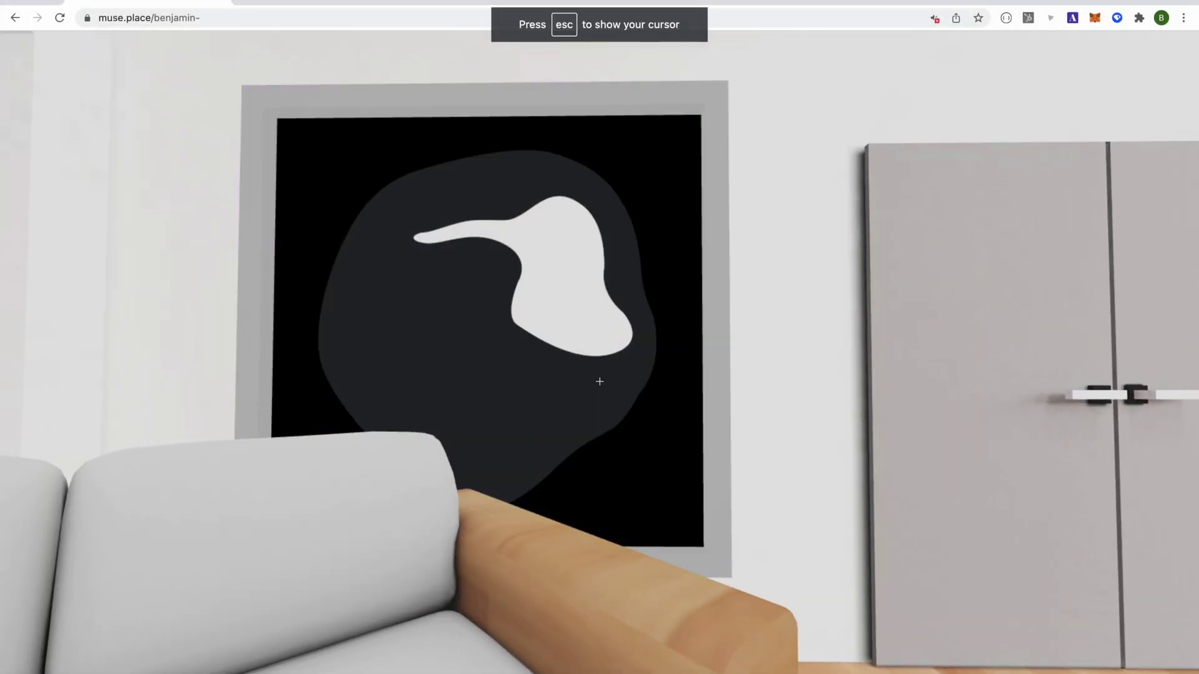
- Replace the framed picture between the double doors and the planter with the image musewordmark (4).png
key("w")
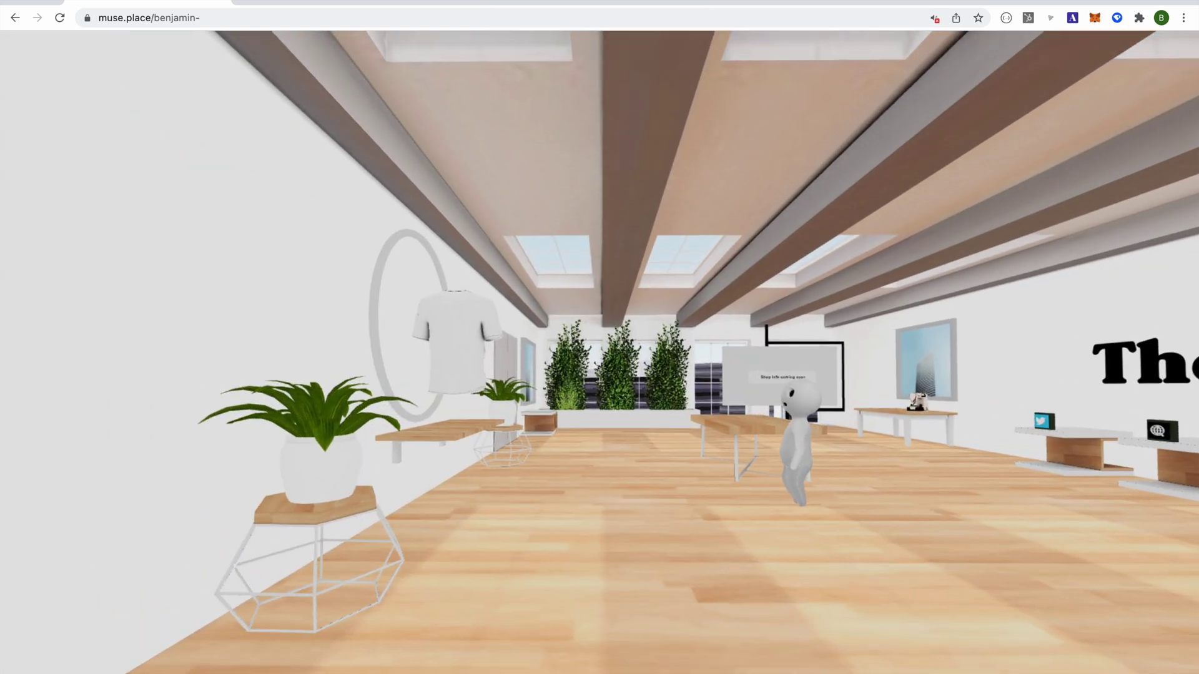
key("w")
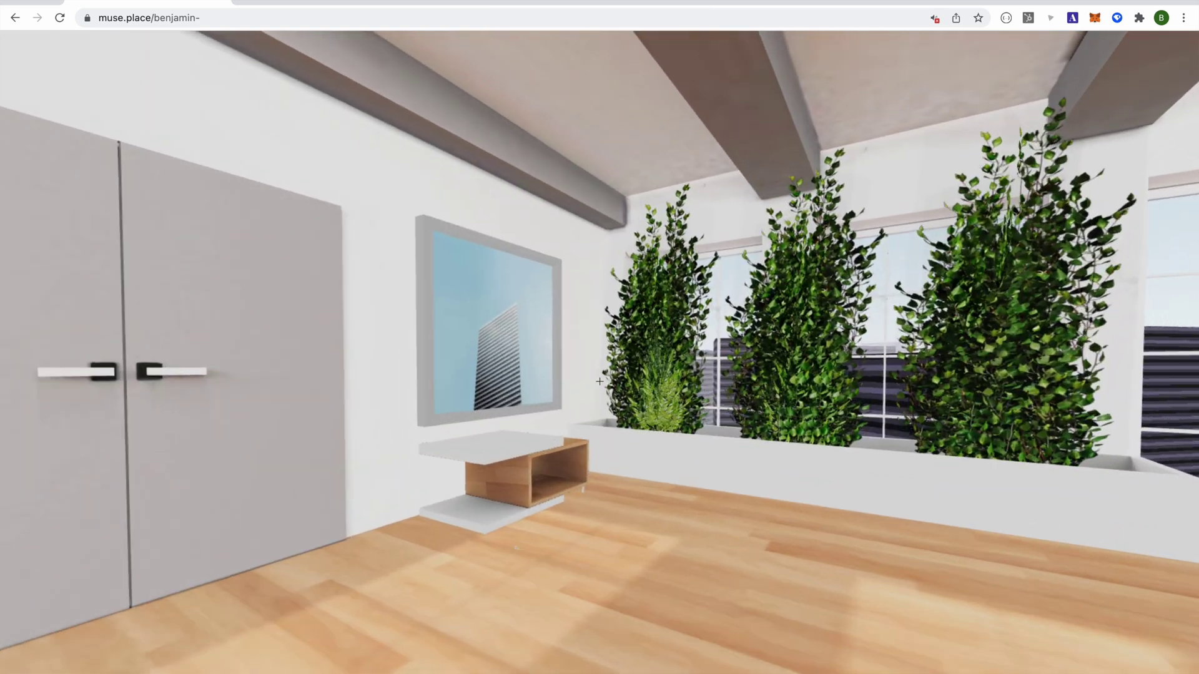
key("w")
left_click(599, 381)
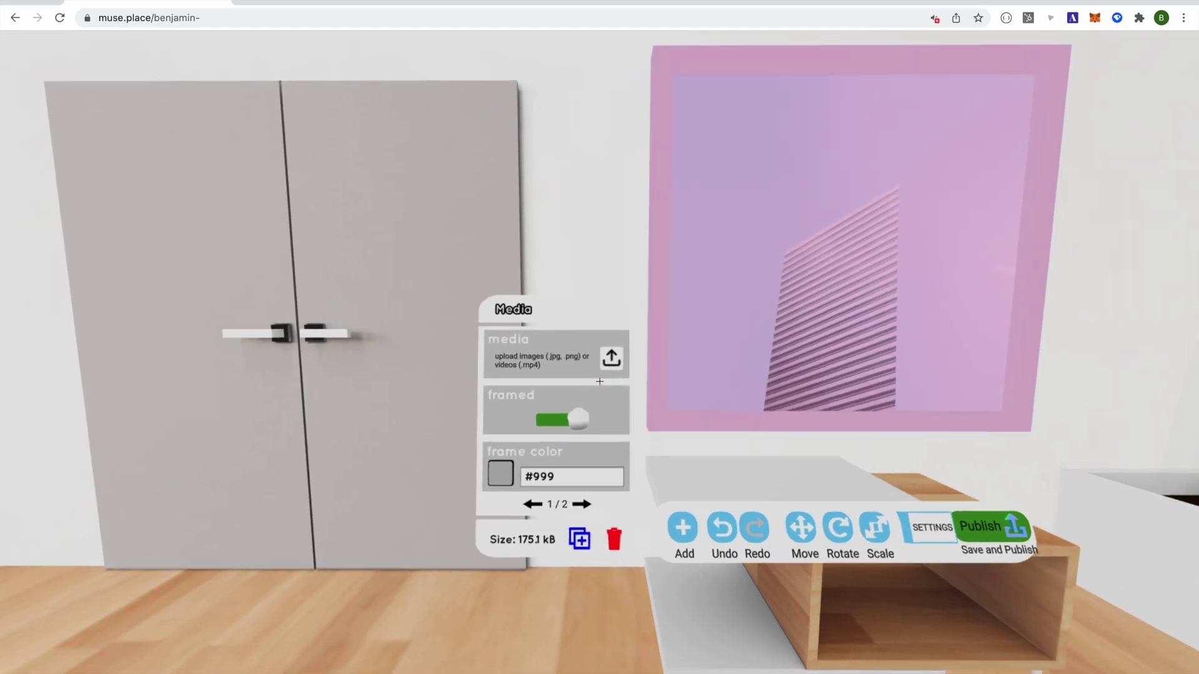
left_click(611, 359)
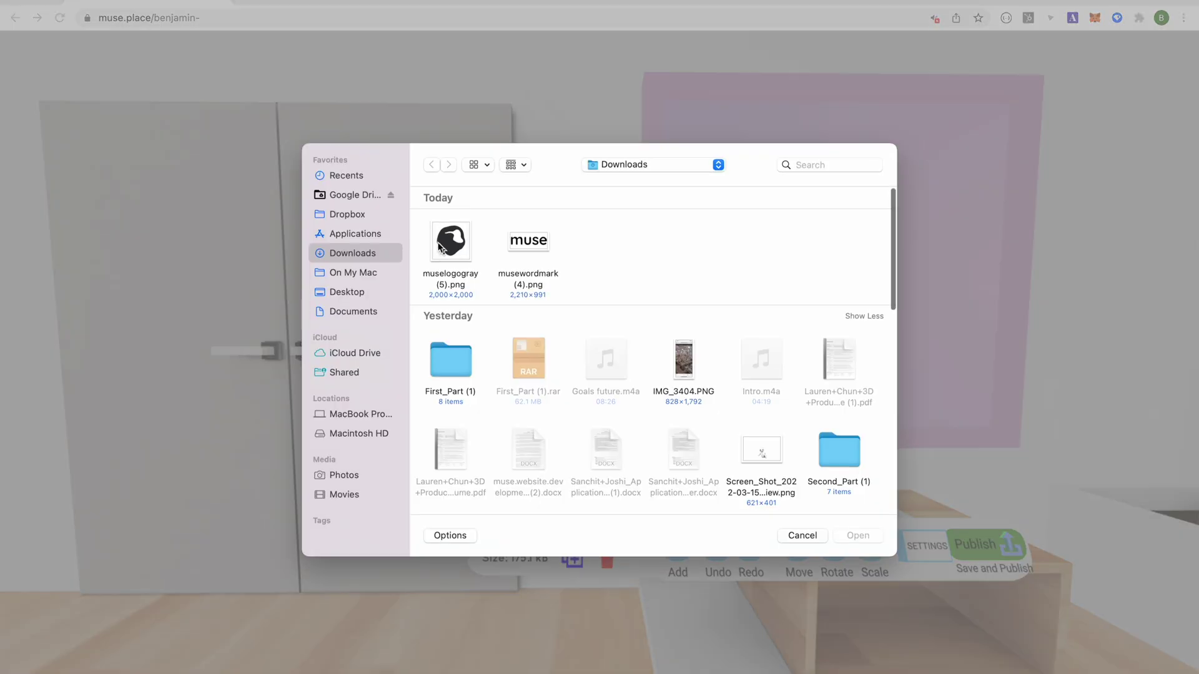
double_click(527, 246)
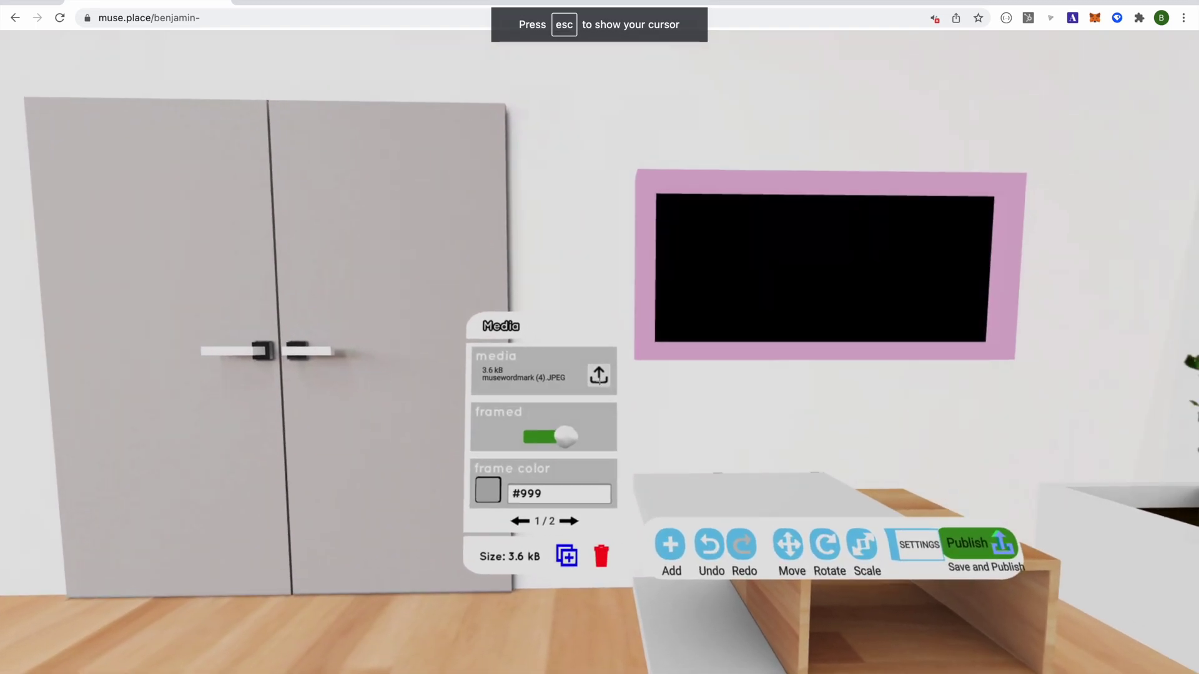
- Swap the image in the frame beside the double doors for the rock-and-roll pattern file 360_F_447087639_ULQ...iWyQ.jpeg from Downloads and resume the space
left_click(599, 375)
scroll(661, 332, "down", 5)
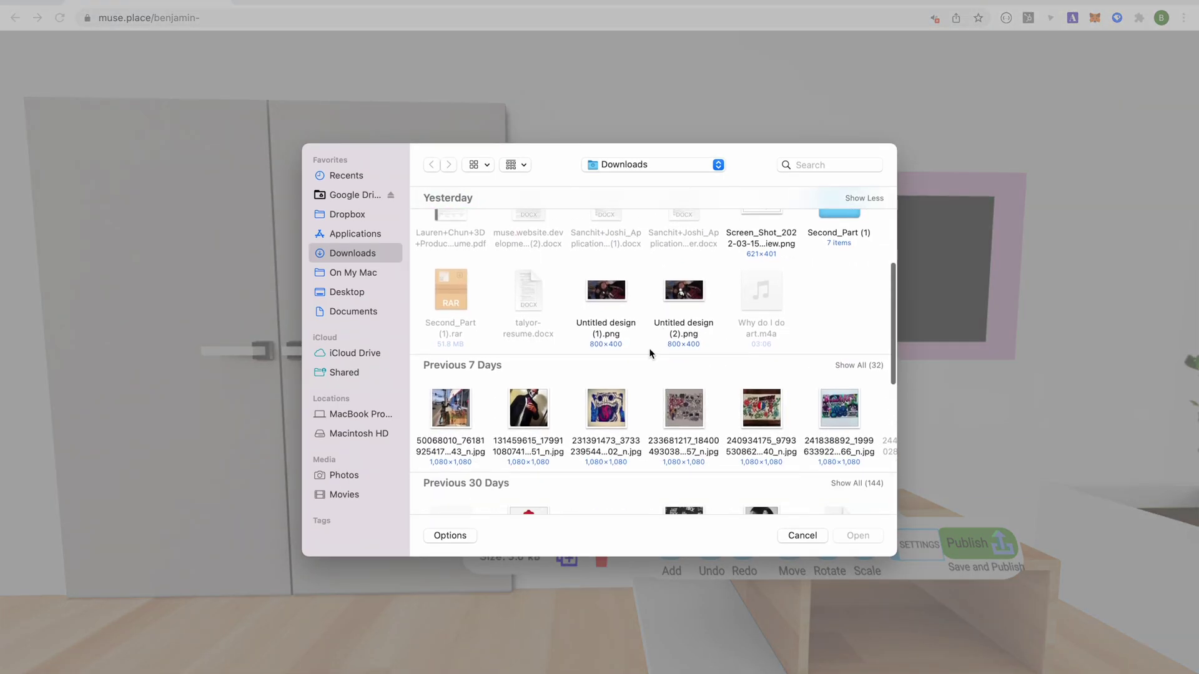
scroll(562, 405, "down", 5)
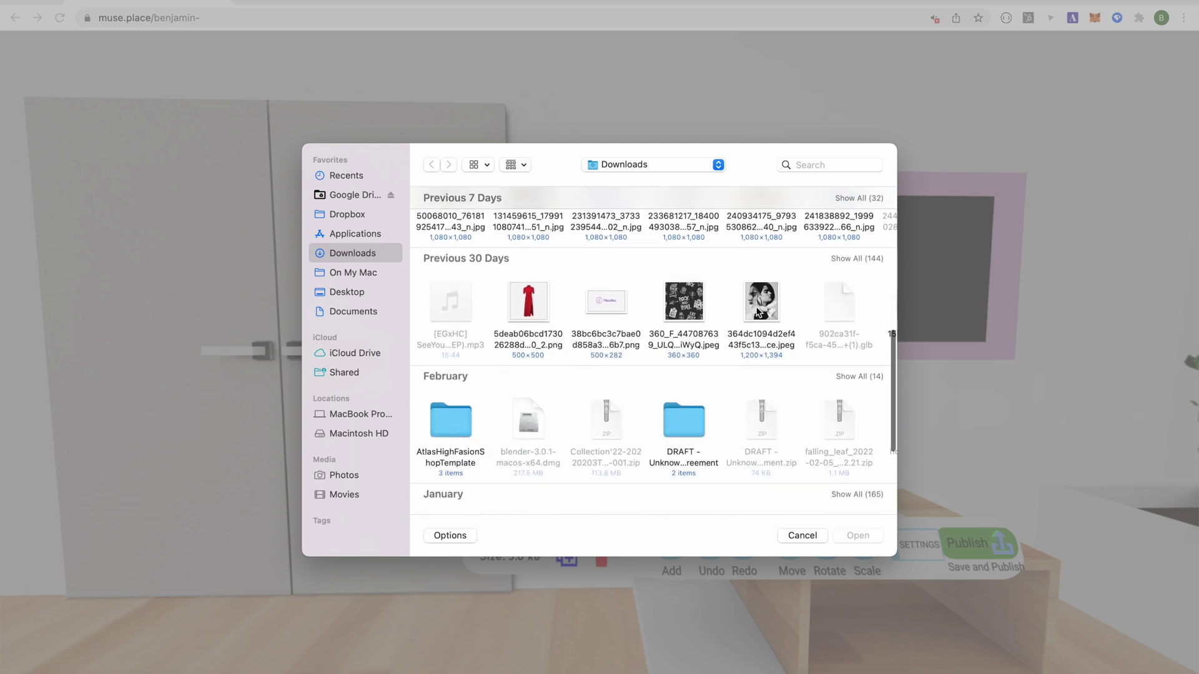
double_click(679, 309)
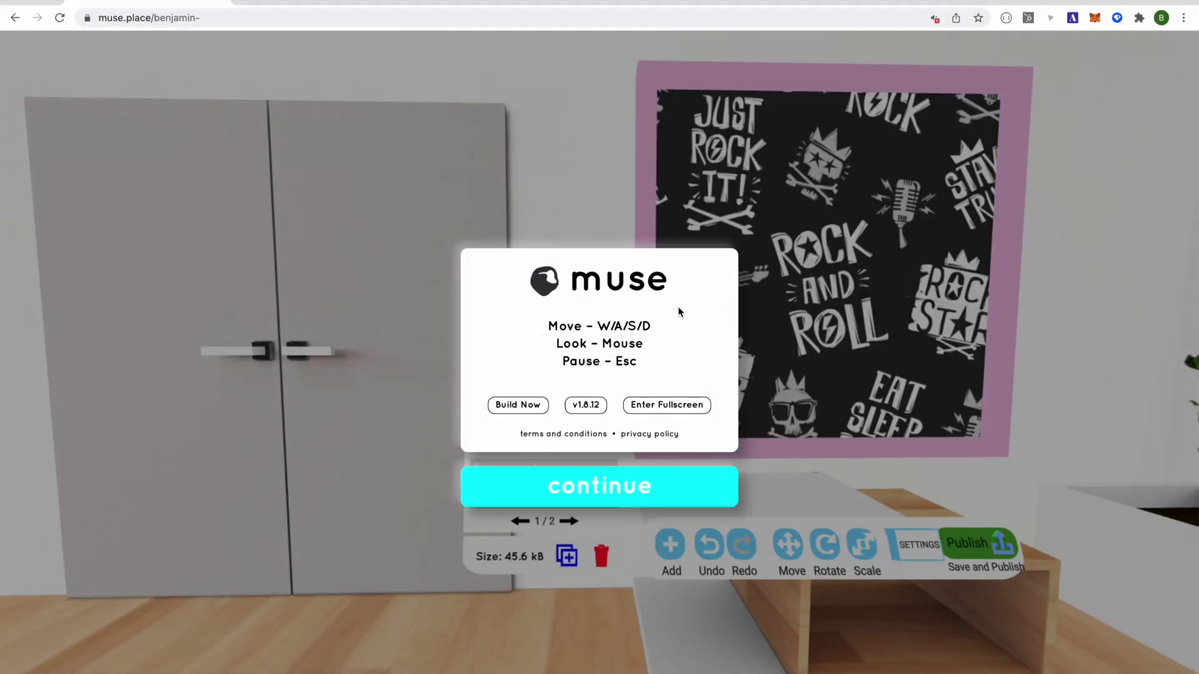
left_click(665, 492)
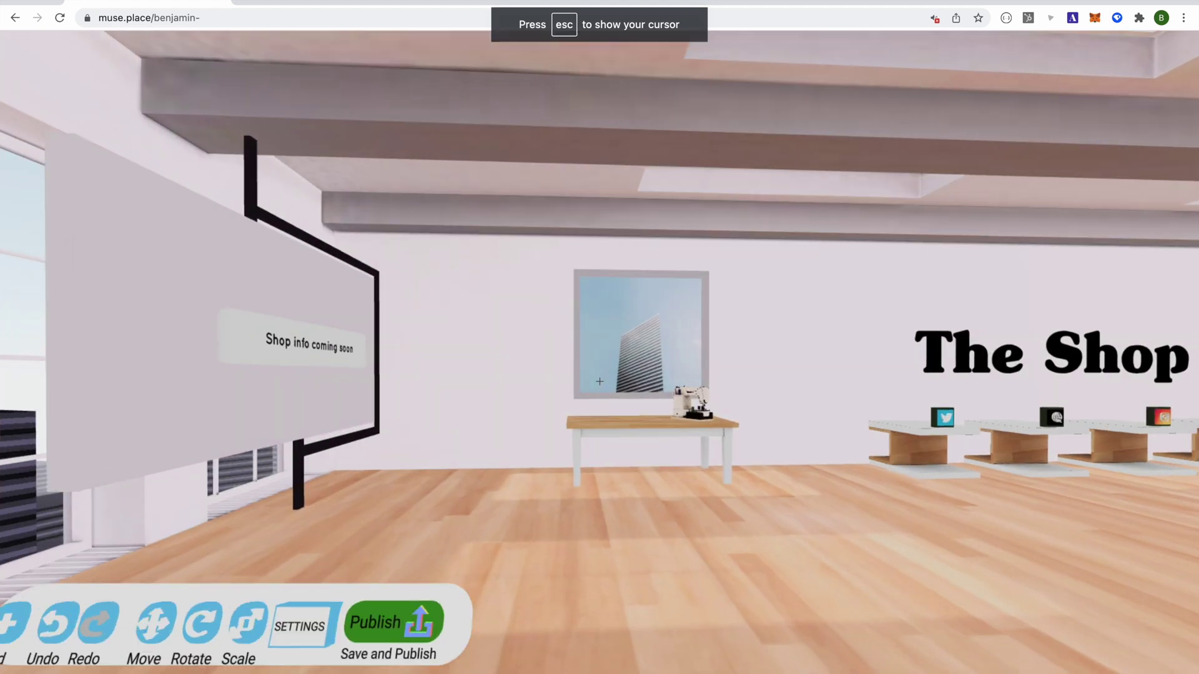
- Replace the framed picture above the sewing machine table with muselogogray (5).png and return to the space
key("w")
key("w")
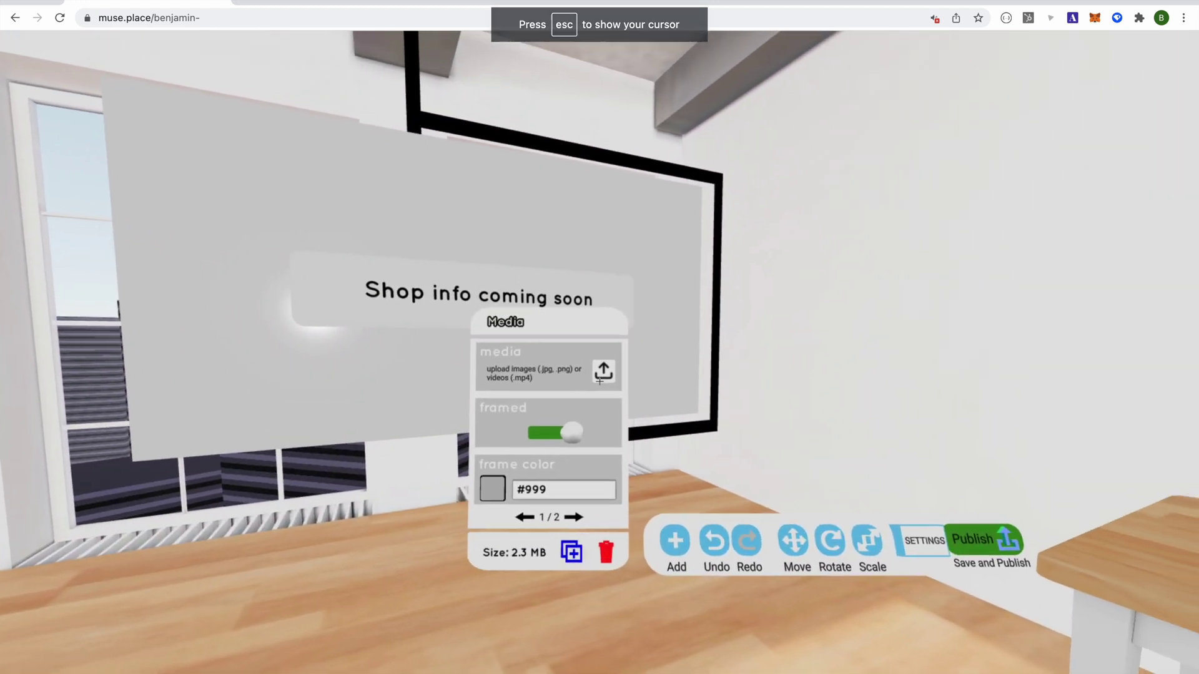
left_click(599, 378)
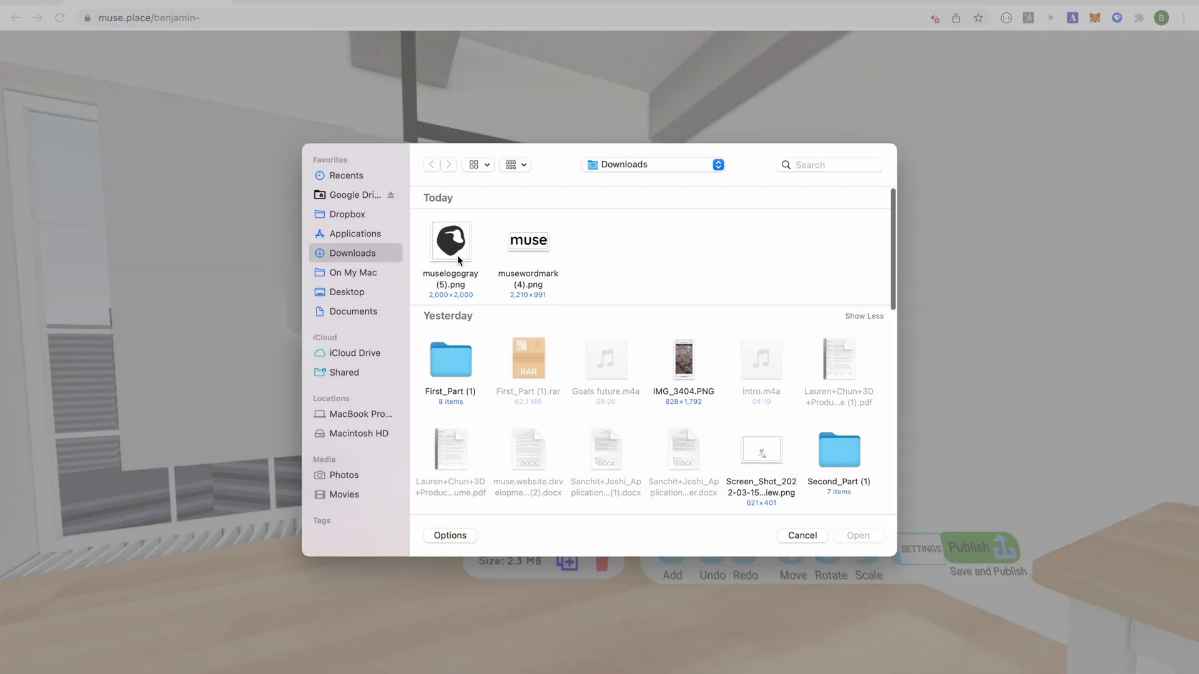
double_click(459, 256)
left_click(599, 485)
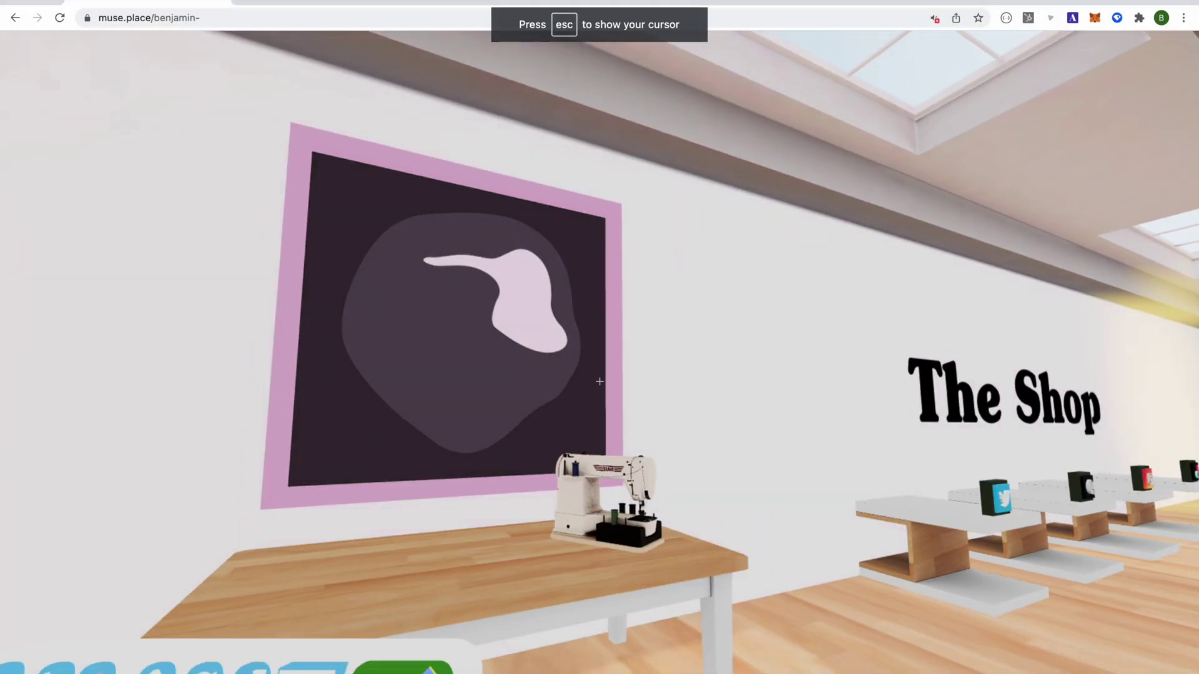
key("Escape")
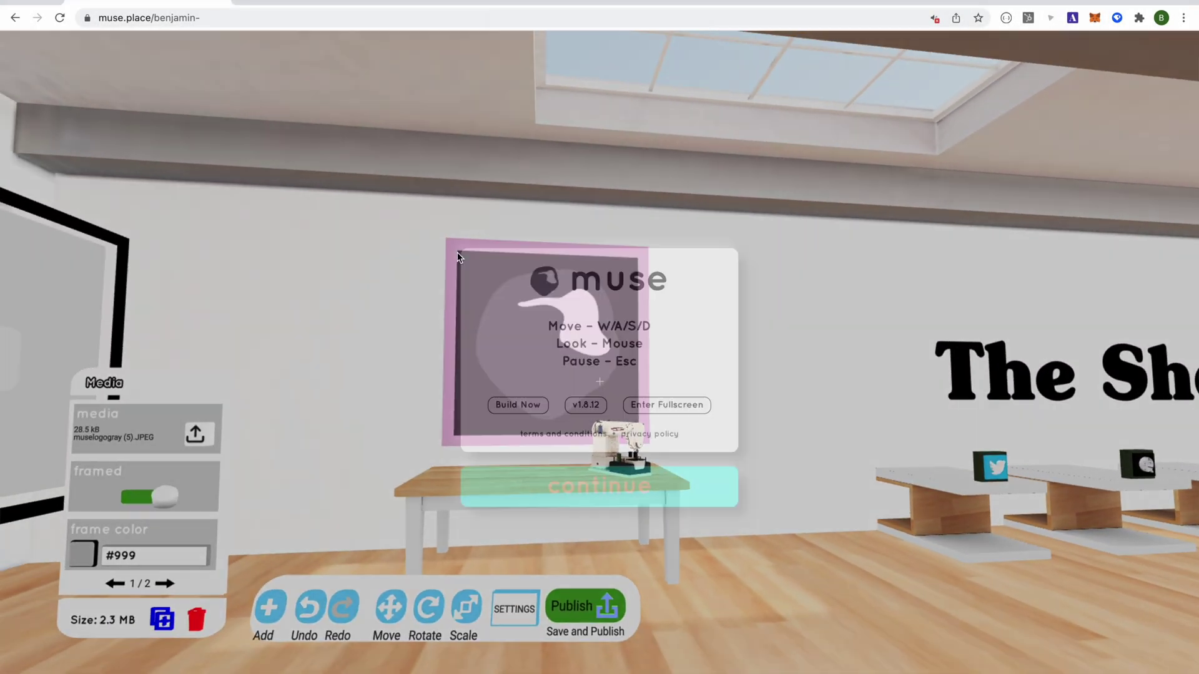
left_click(600, 485)
- Change the Instagram link button under the shop sign to the owner's Instagram profile address
key("w")
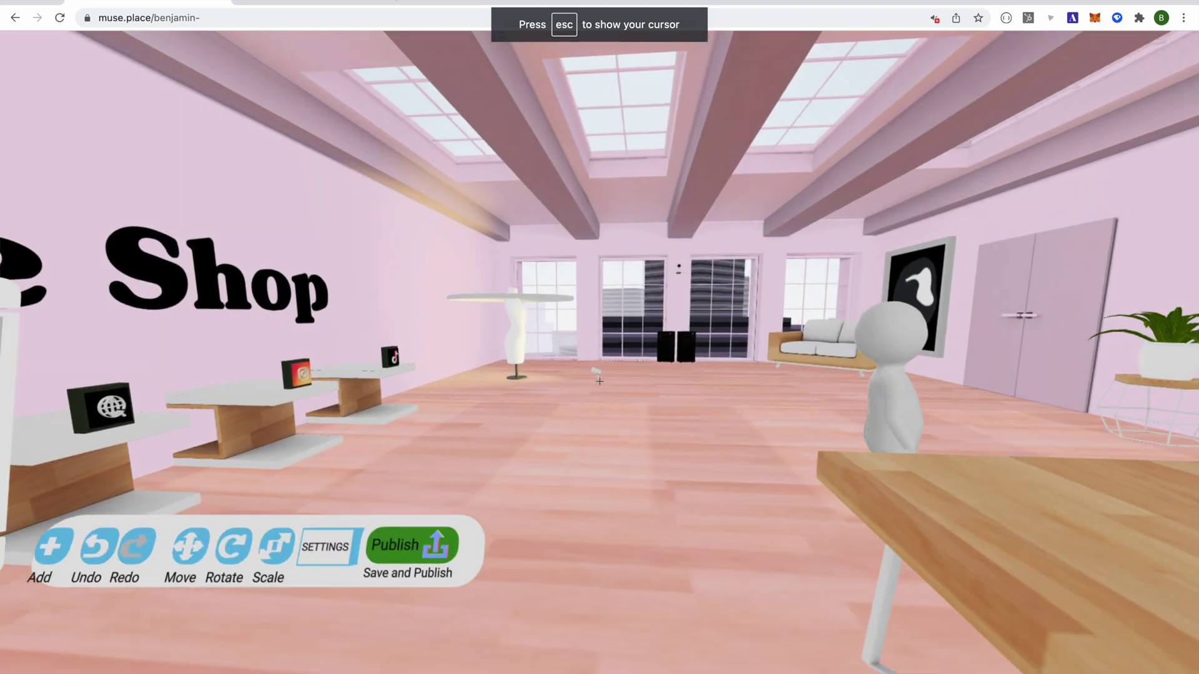
key("w")
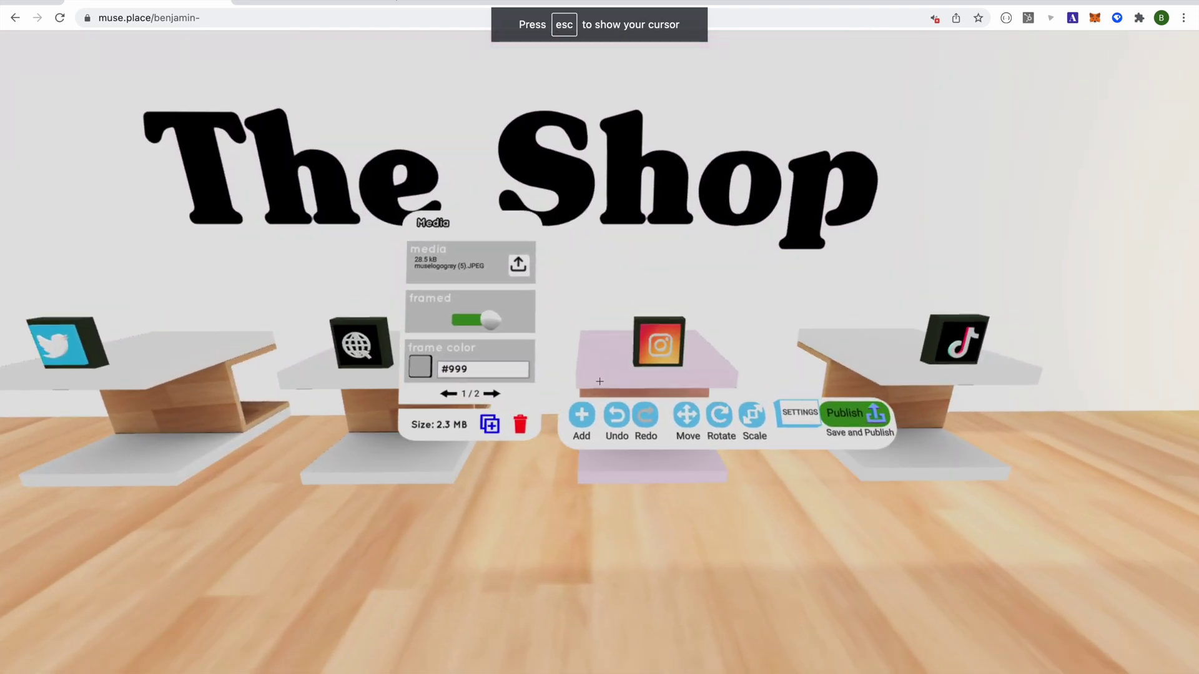
left_click(599, 382)
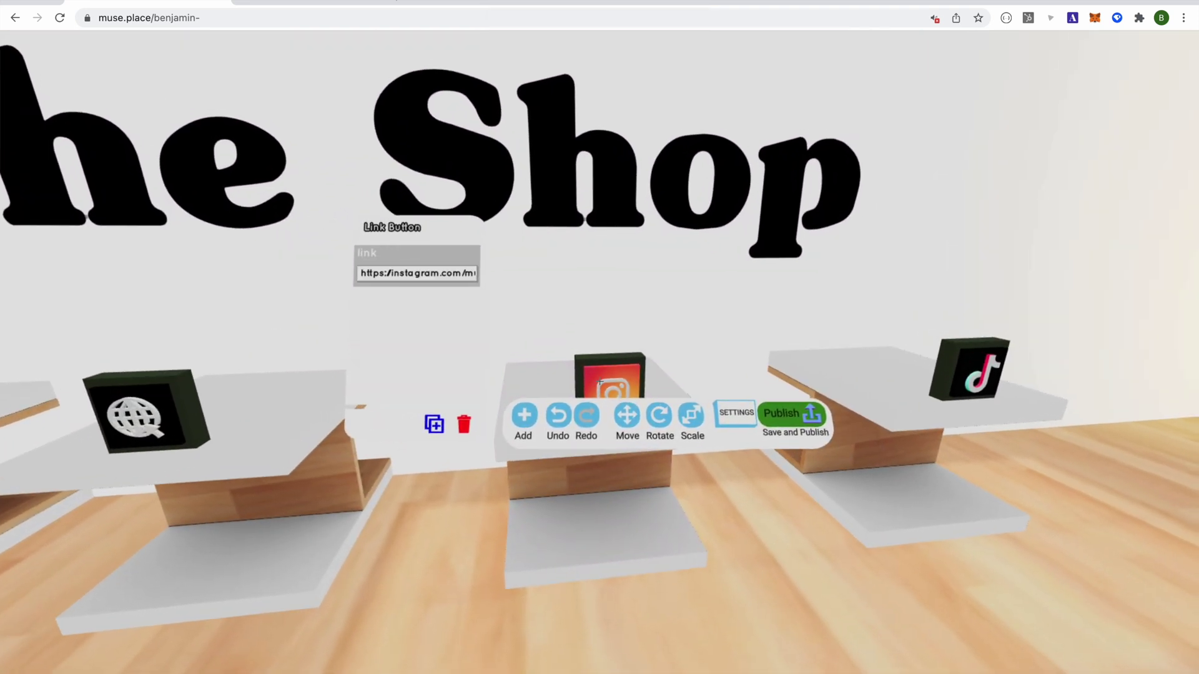
left_click(599, 380)
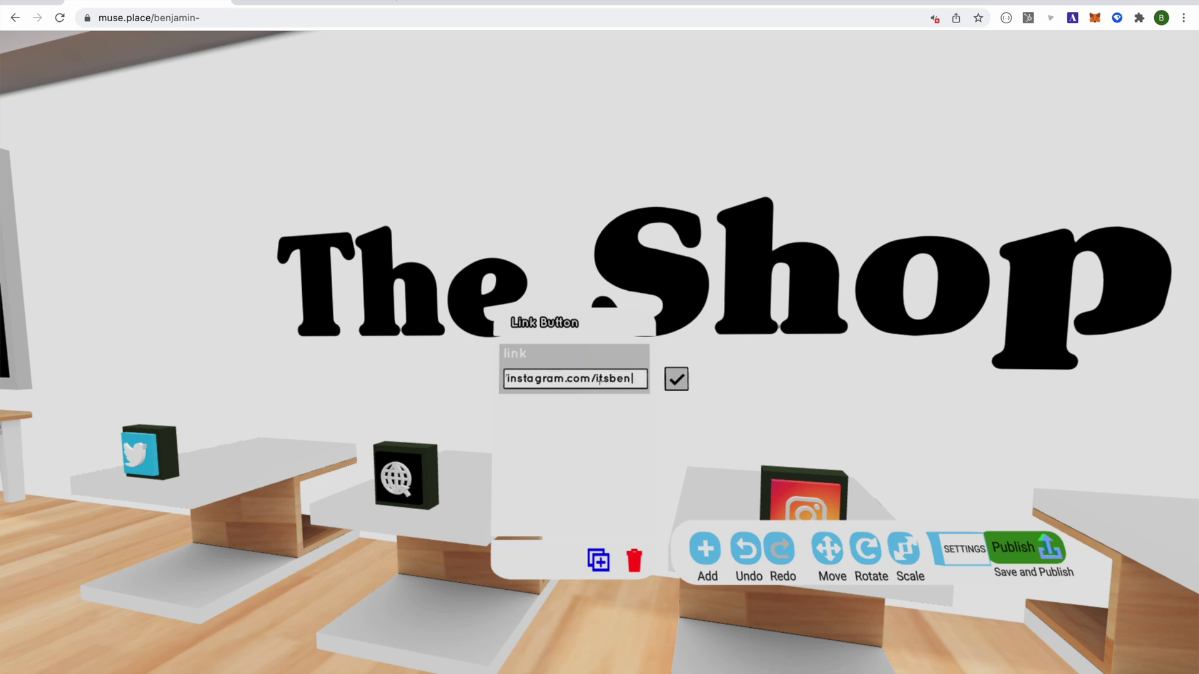
- Set the link of the globe-icon button on the neighbouring pedestal to spotify.com
key("a")
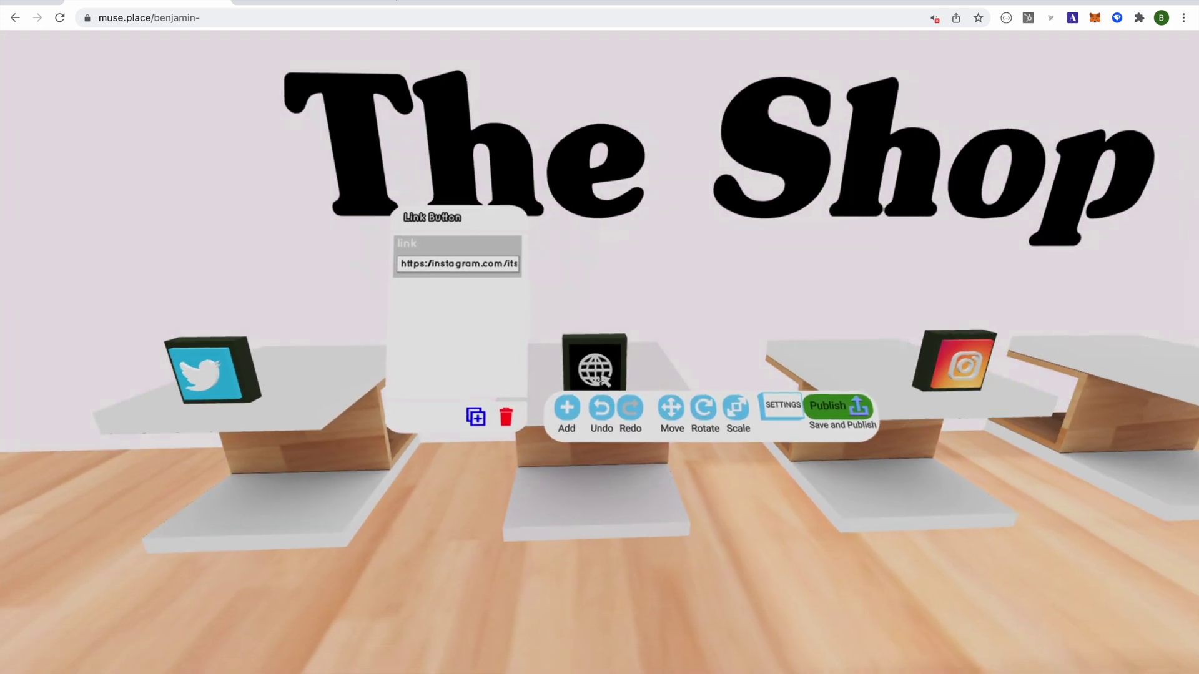
left_click(600, 382)
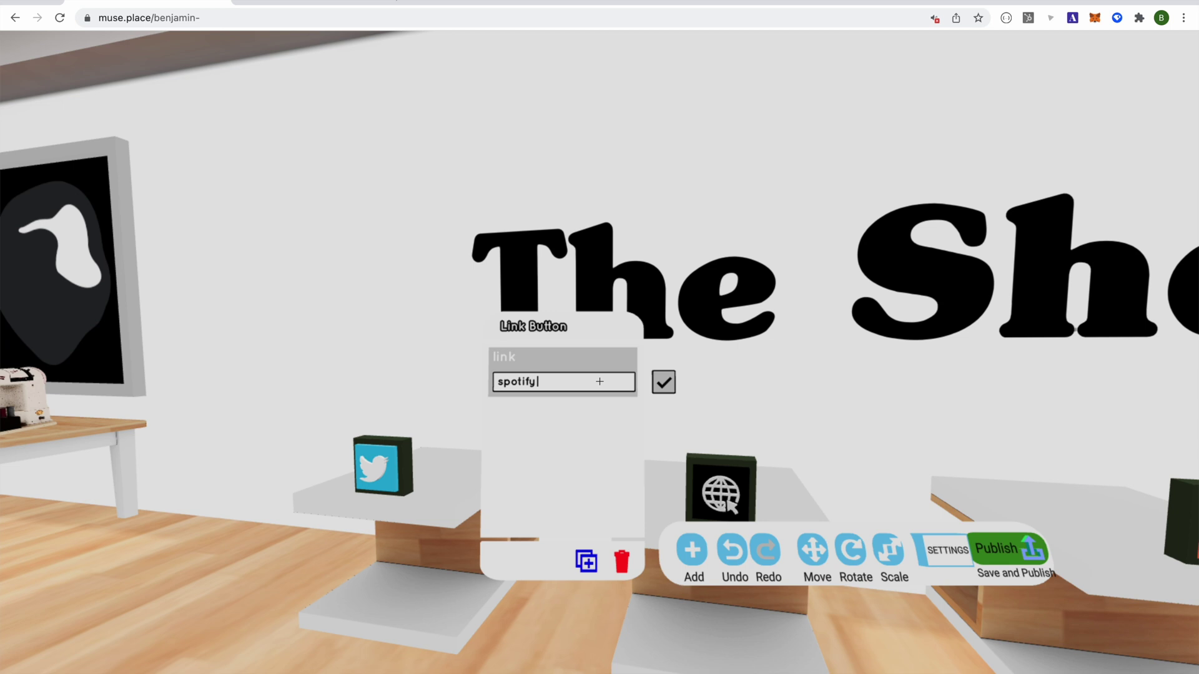
key("Return")
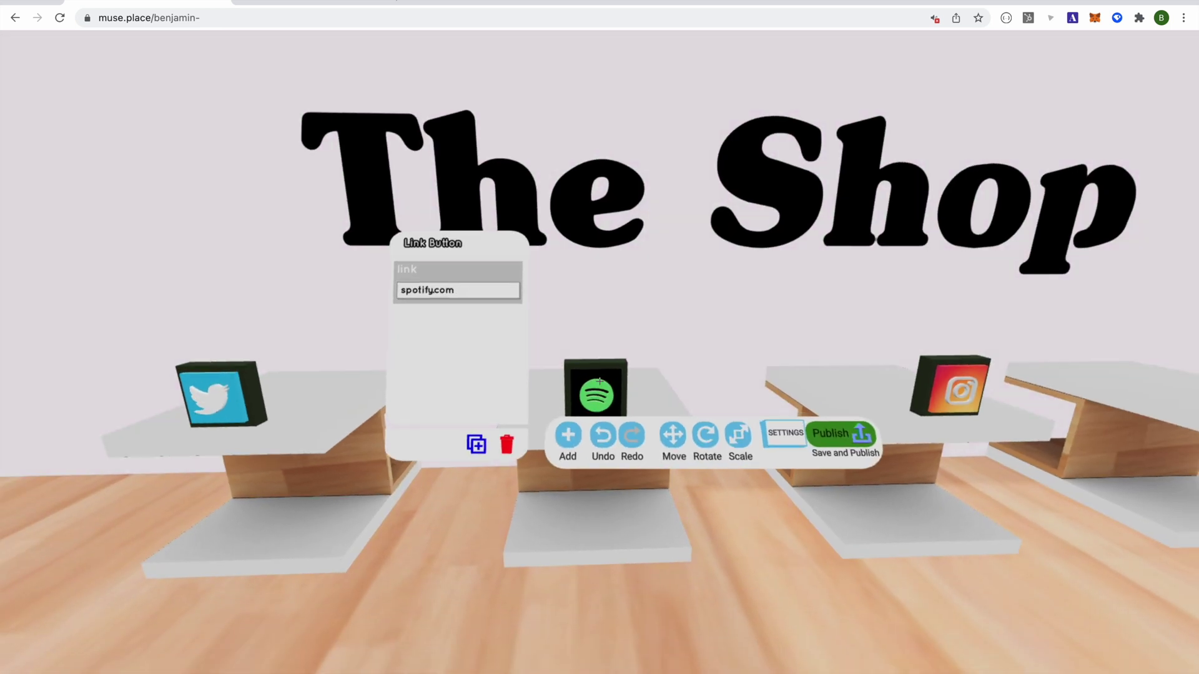
key("d")
key("w")
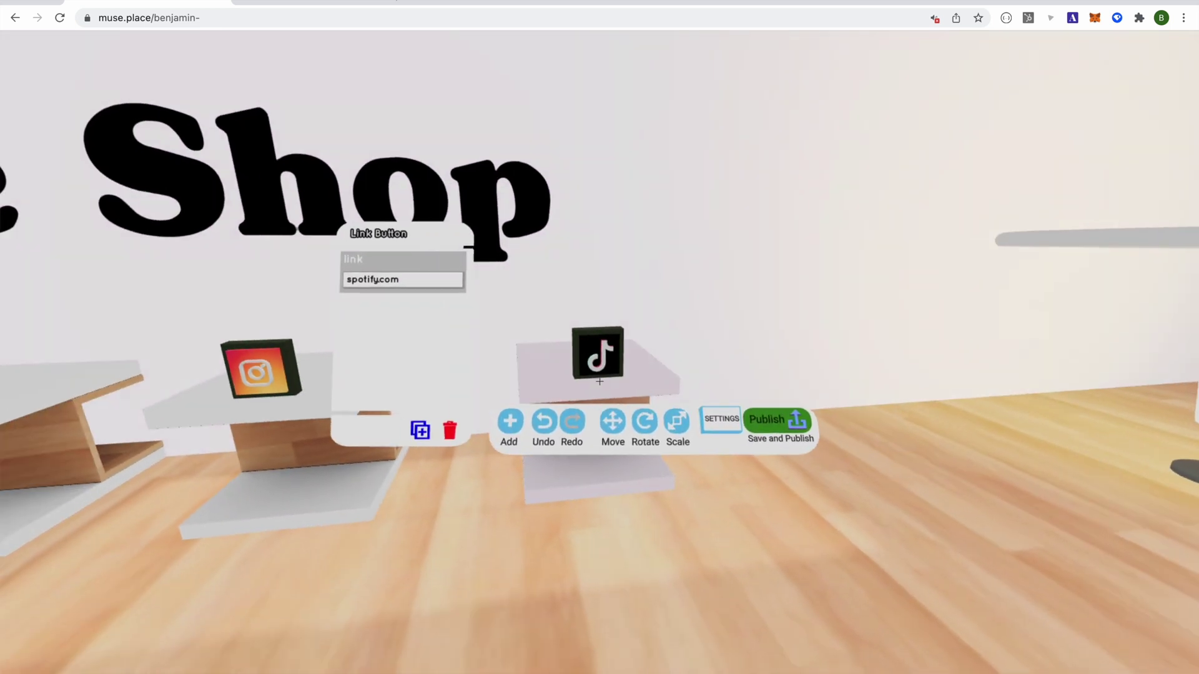
left_click(599, 382)
left_click(600, 381)
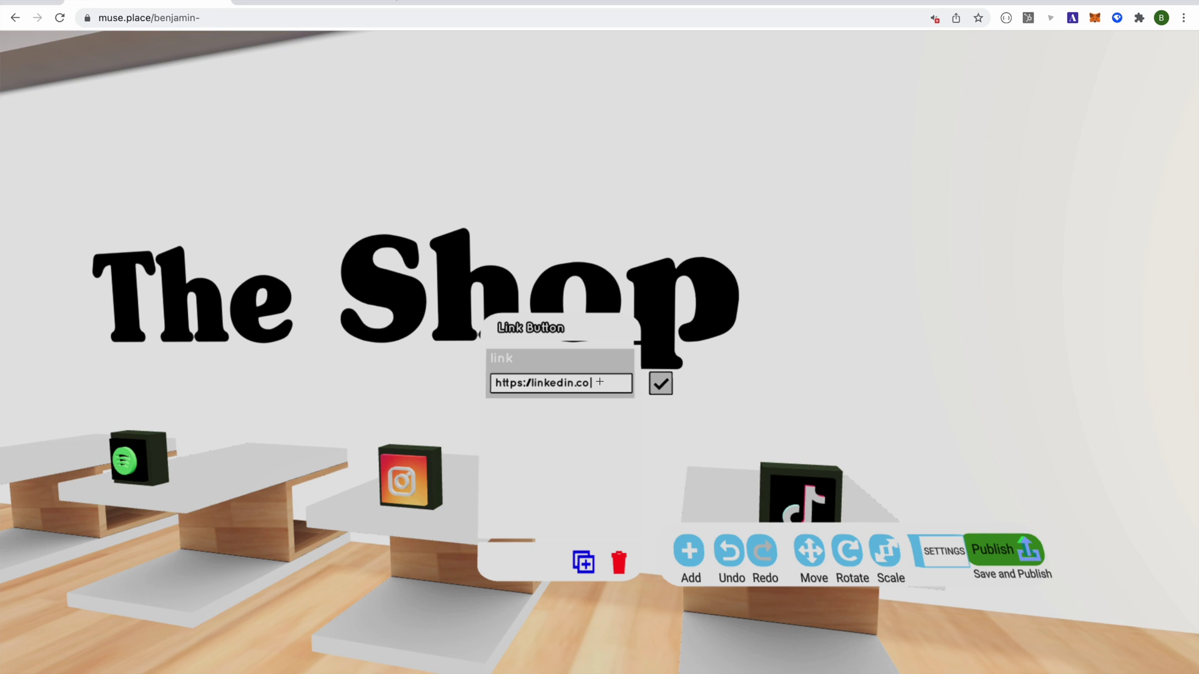
key("Return")
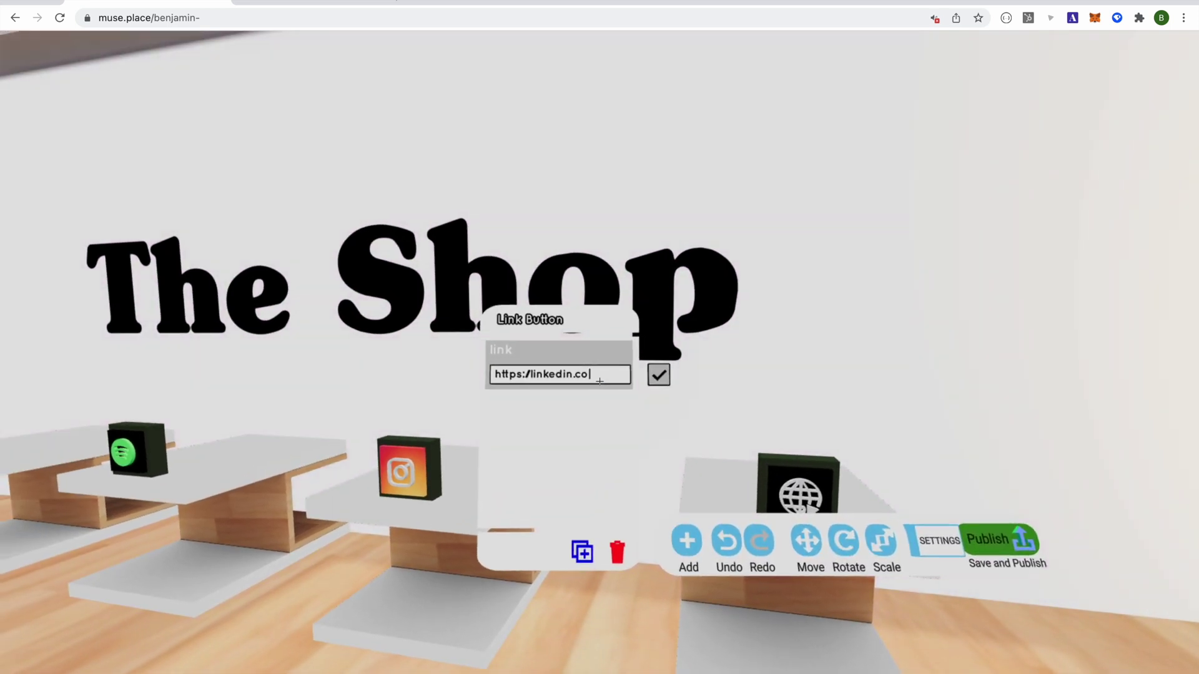
key("Return")
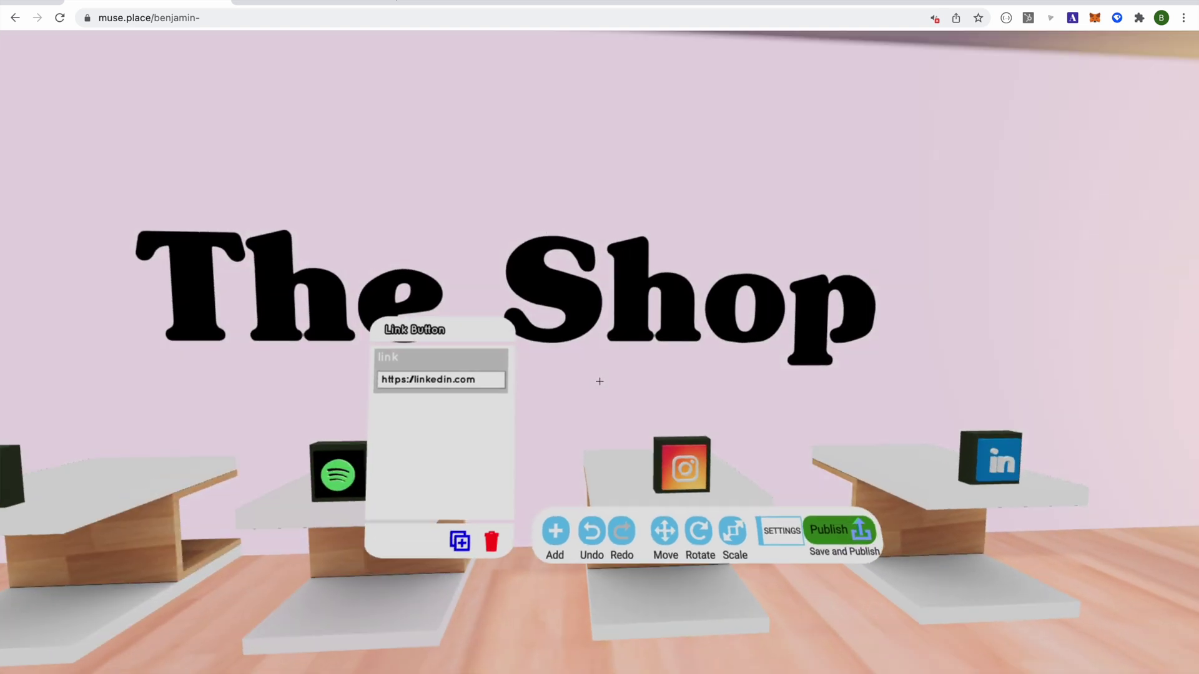
- Replace the wall sign's text with the owner's first name in possessive form followed by "Shop"
left_click(599, 381)
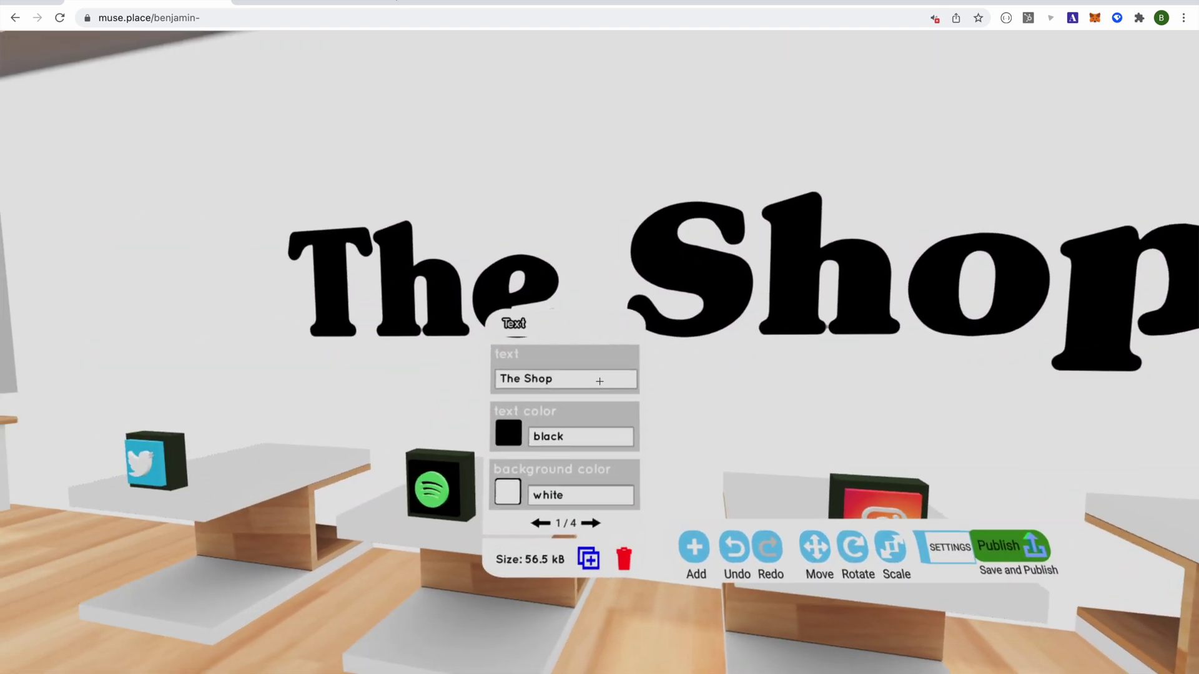
left_click(599, 381)
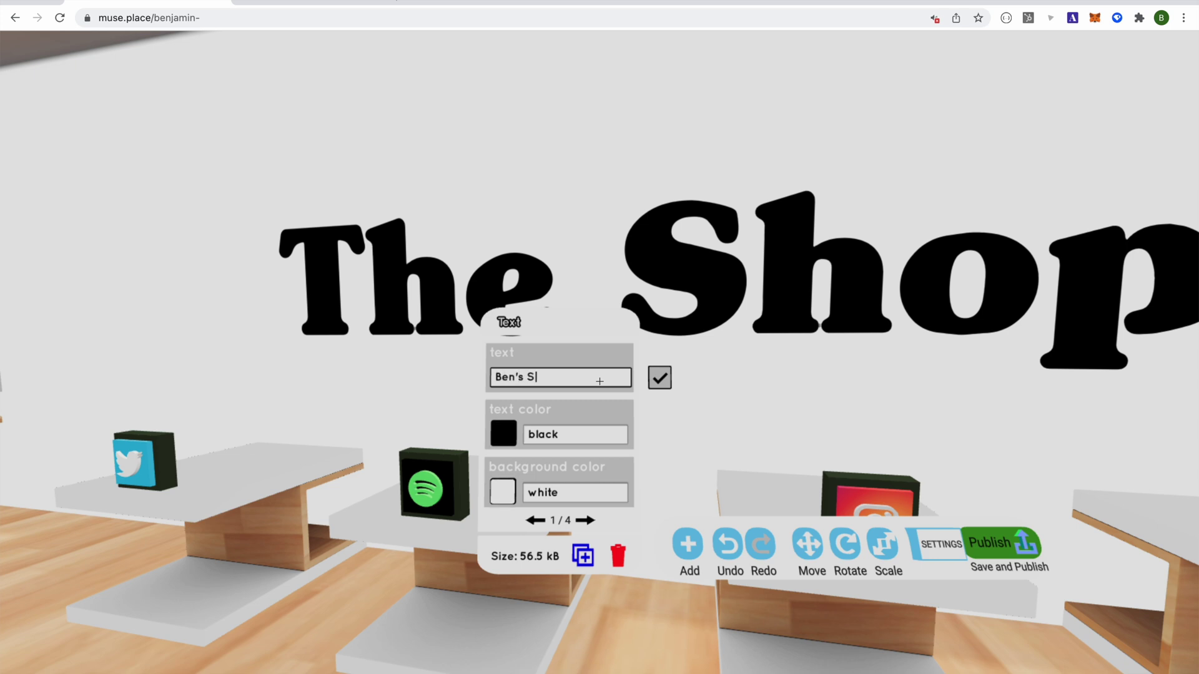
key("Return")
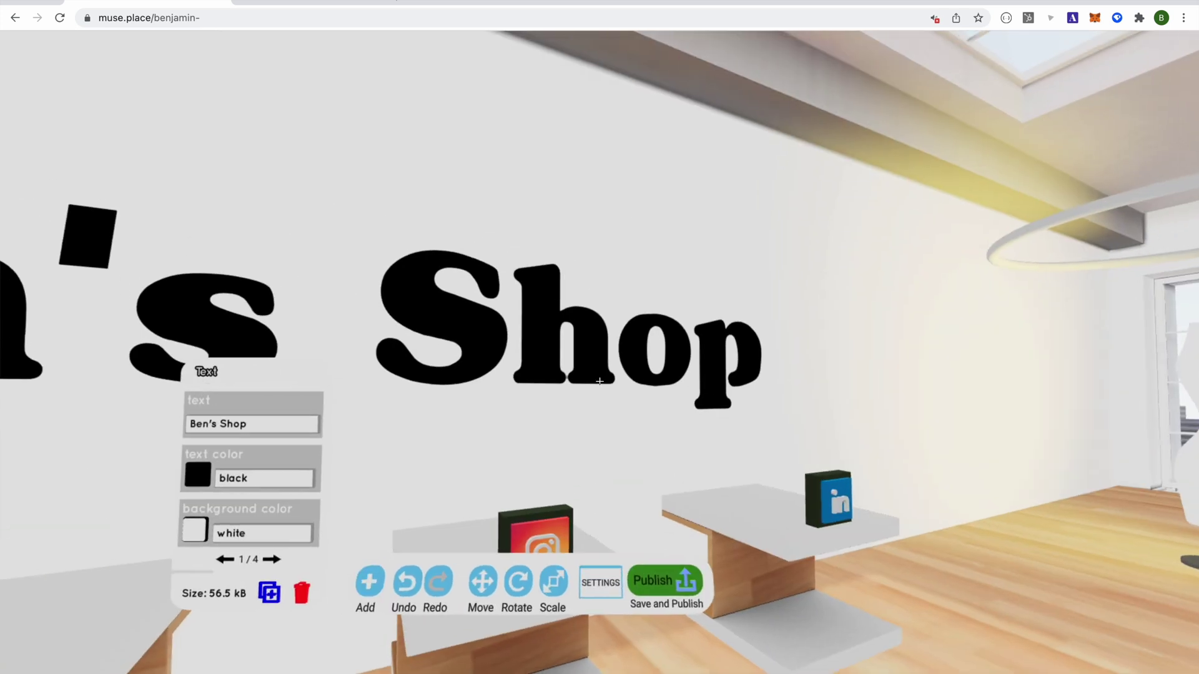
- Go to the T-shirt in the ring above the wall shelf and select its model for editing
key("s")
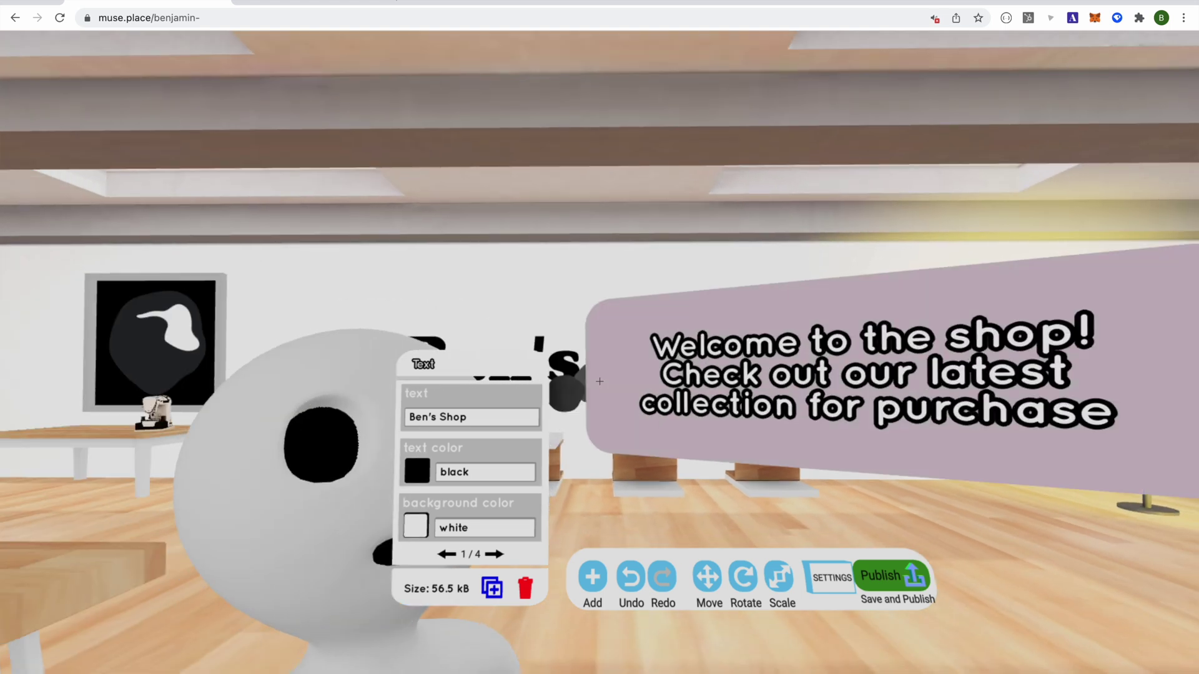
key("a")
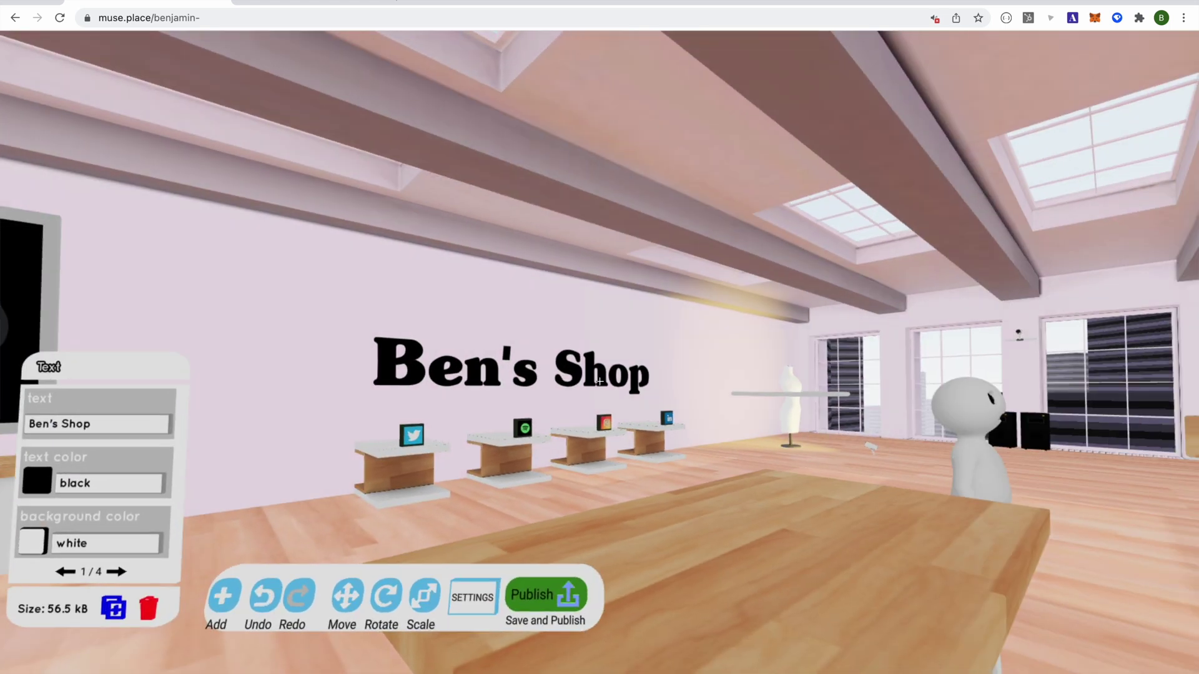
key("w")
key("Right")
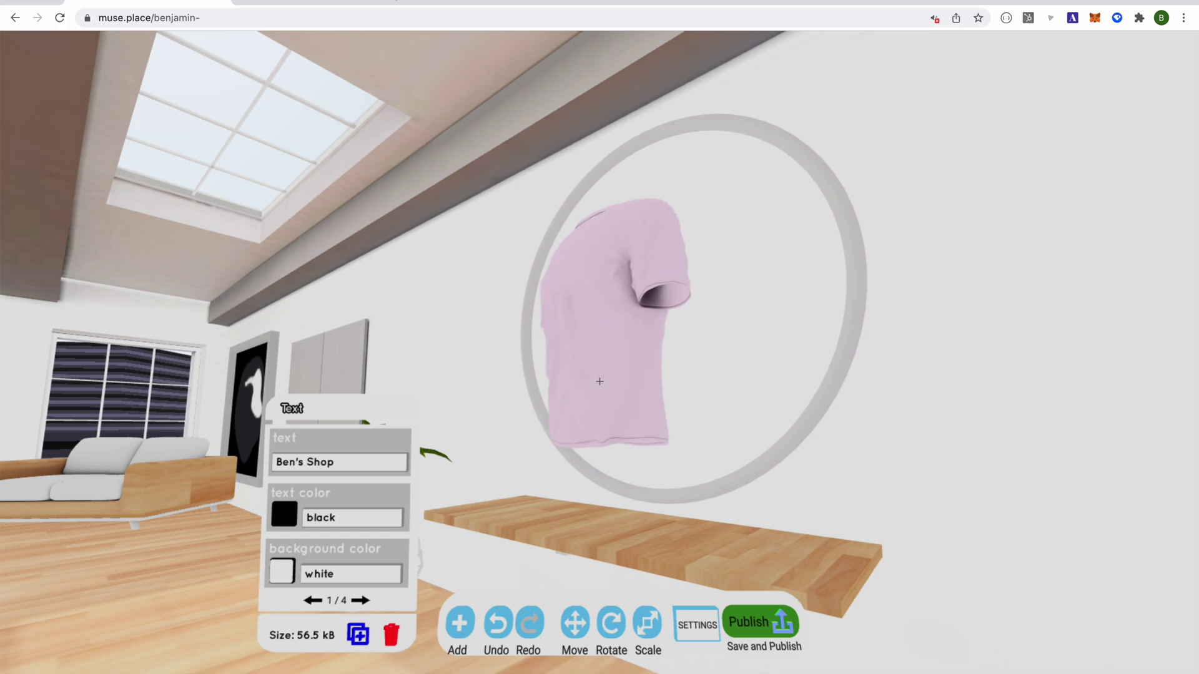
left_click(599, 381)
key("Left")
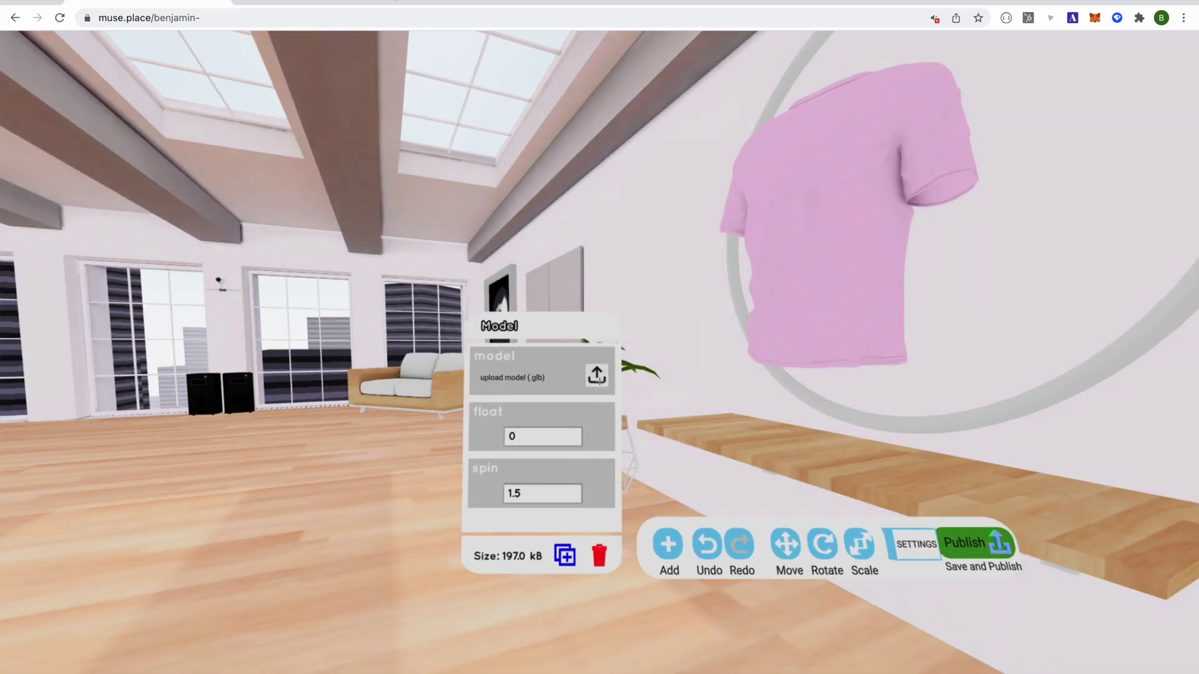
left_click(598, 375)
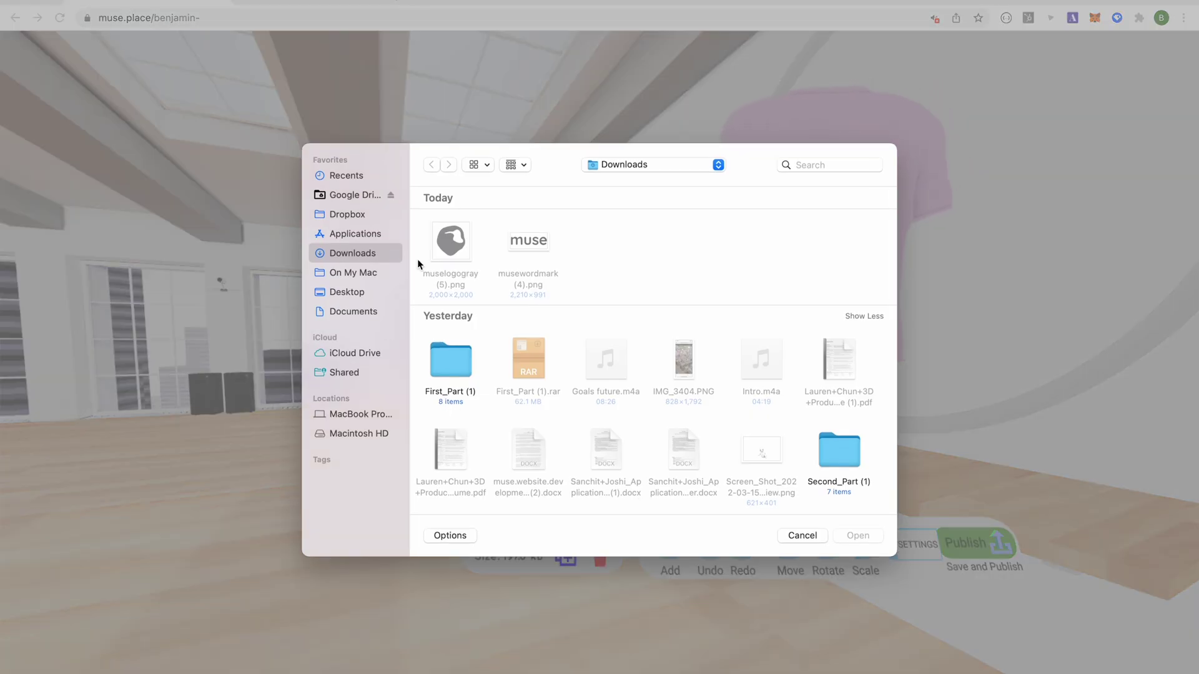
left_click(808, 535)
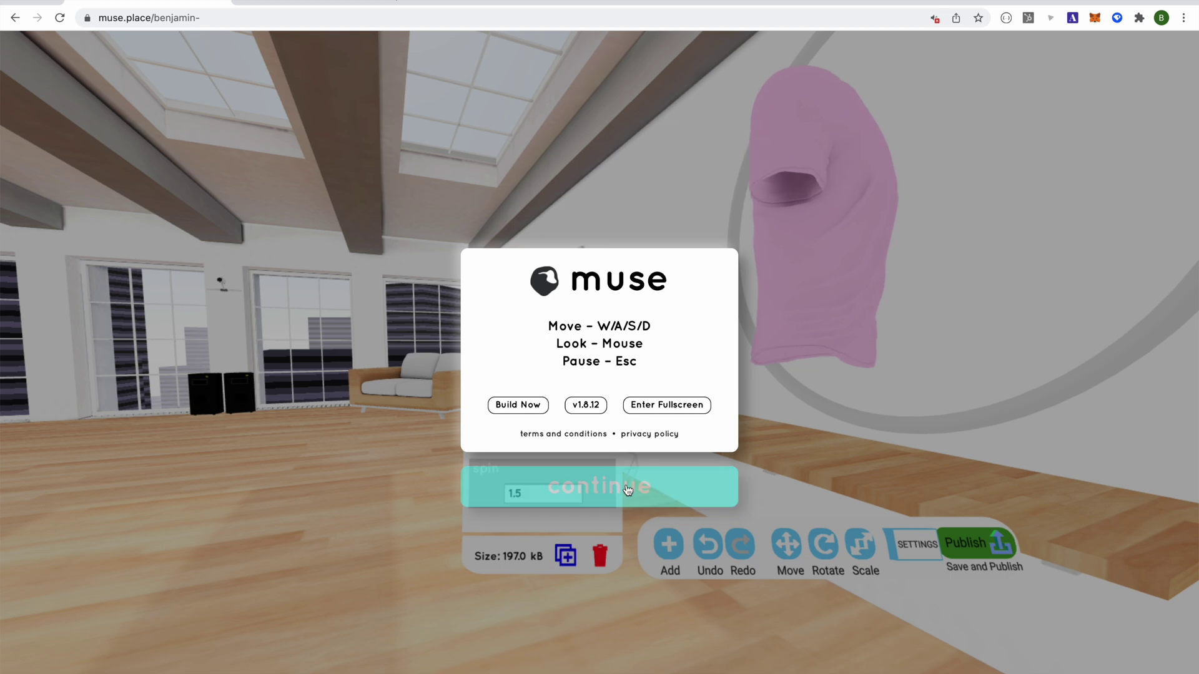
left_click(599, 486)
- Open the content library from the add options and download the basketball model
key("Down")
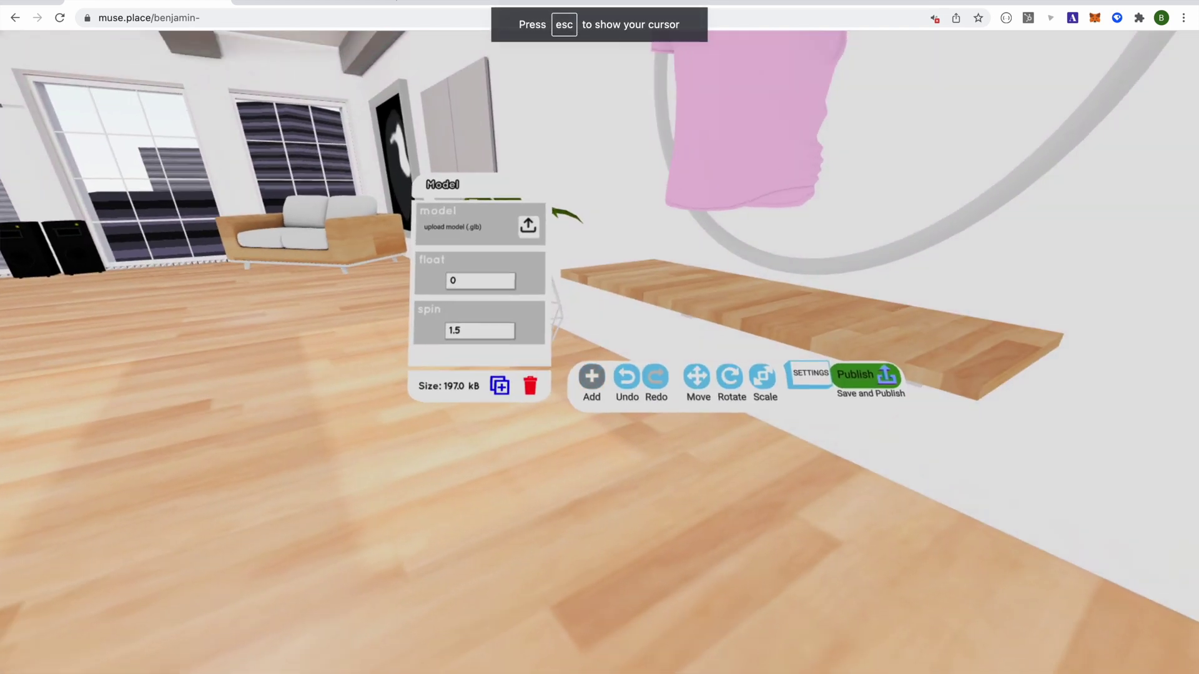
left_click(599, 381)
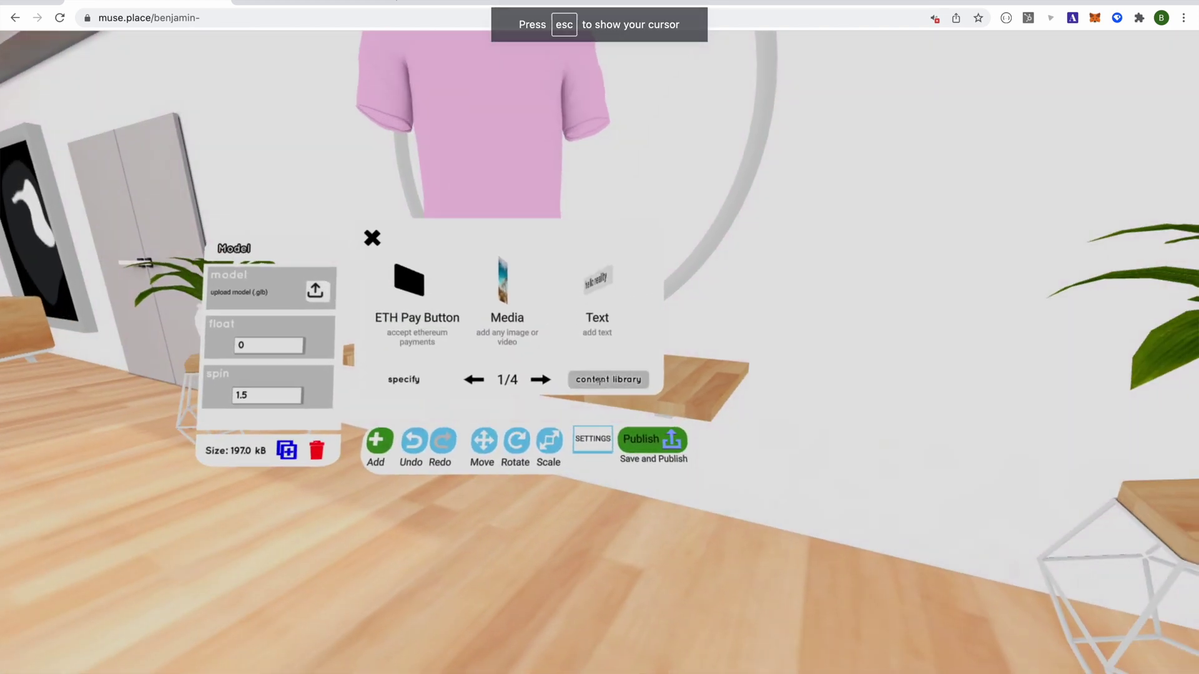
left_click(600, 379)
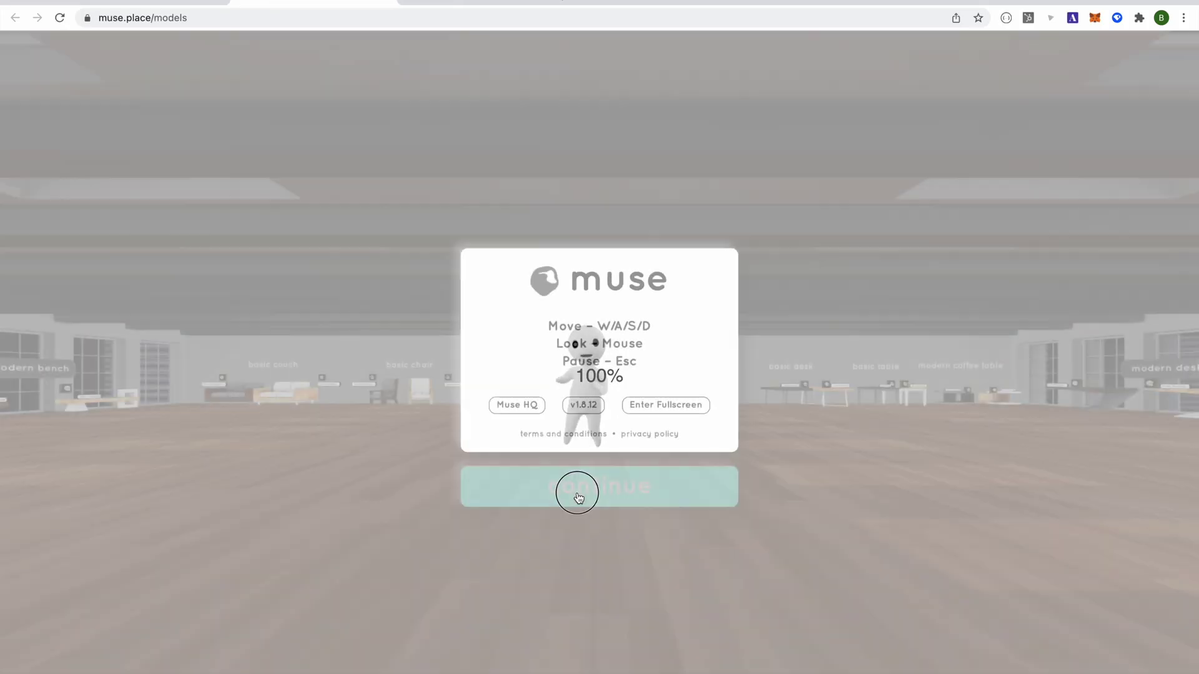
left_click(578, 490)
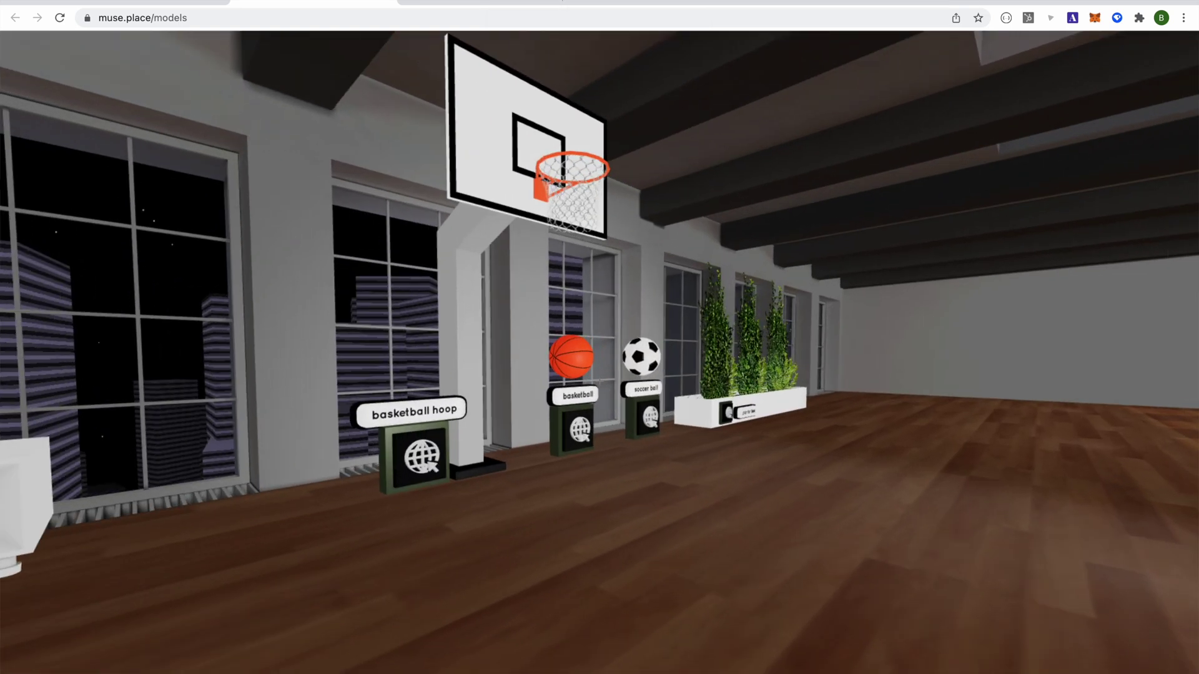
key("w")
key("w")
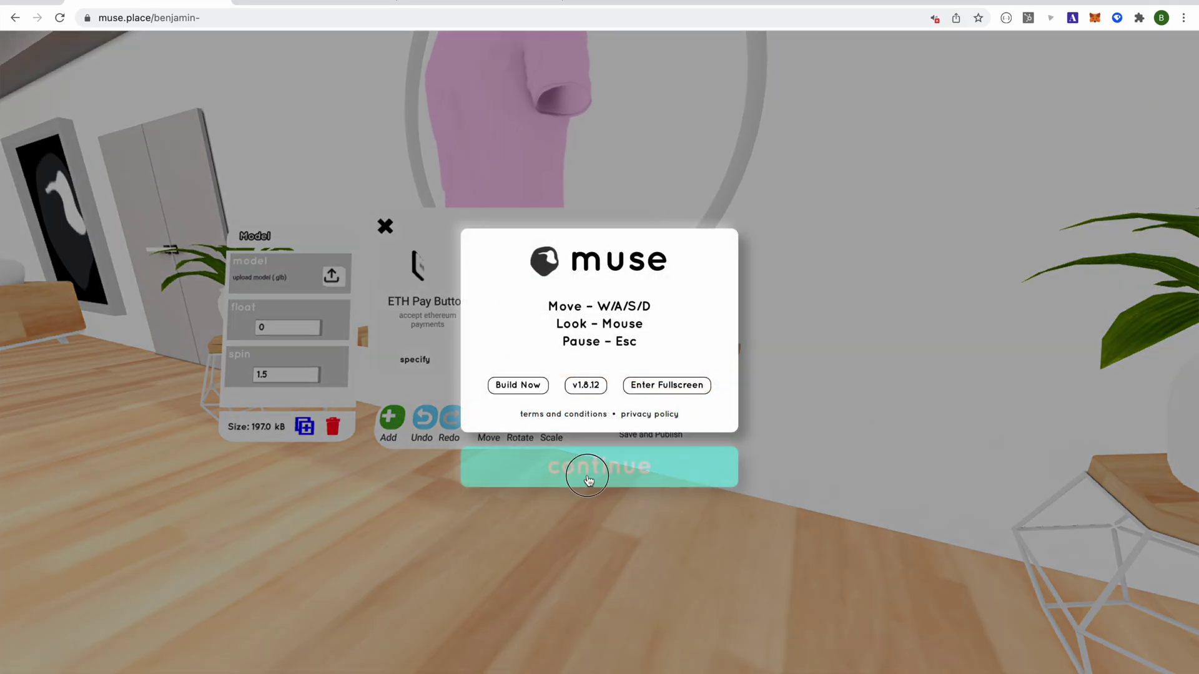
- Replace the T-shirt model with basketball (1).glb from Downloads and close the add options
left_click(587, 478)
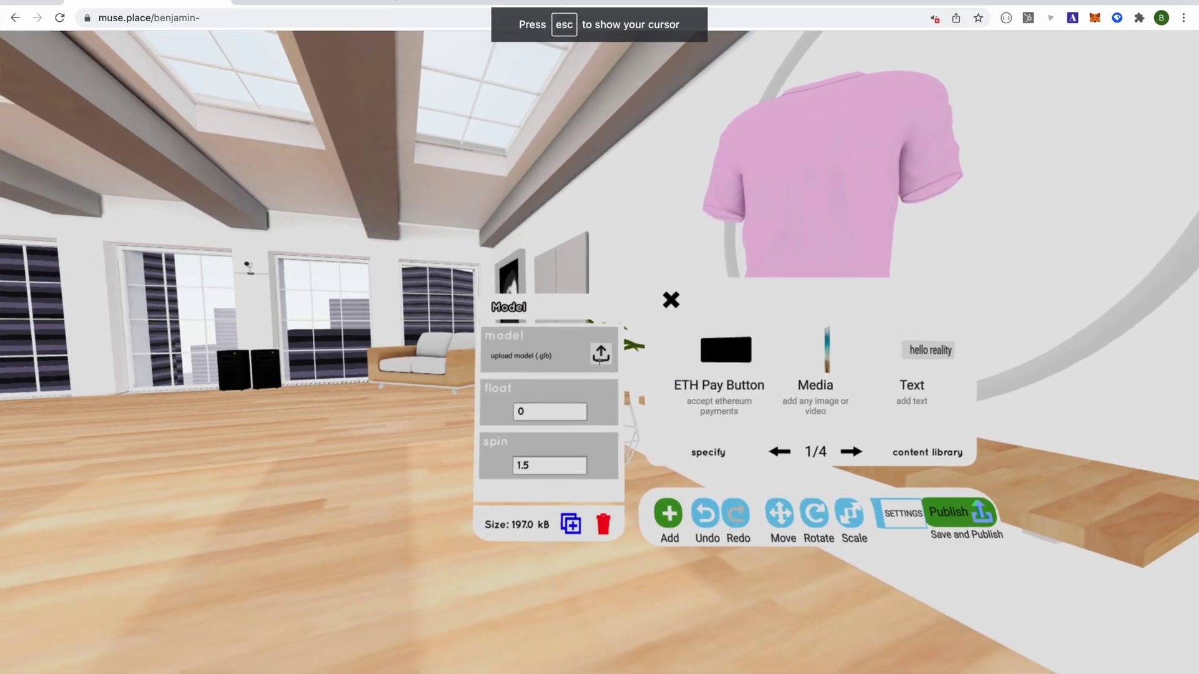
left_click(600, 355)
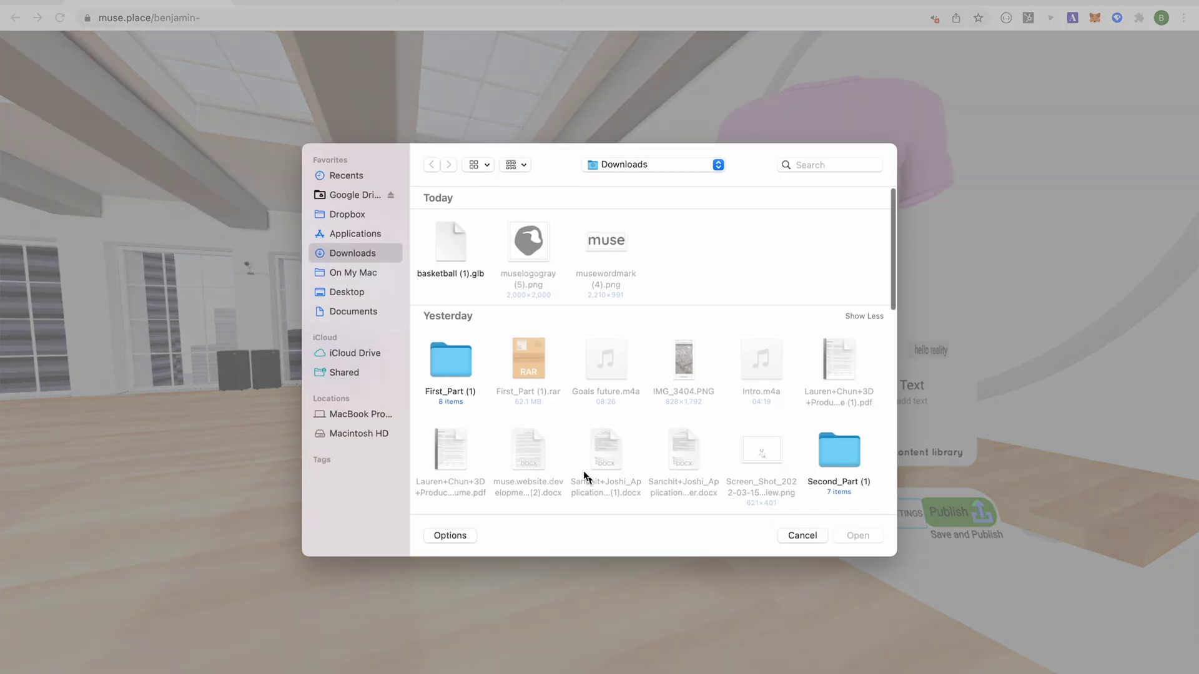
double_click(455, 241)
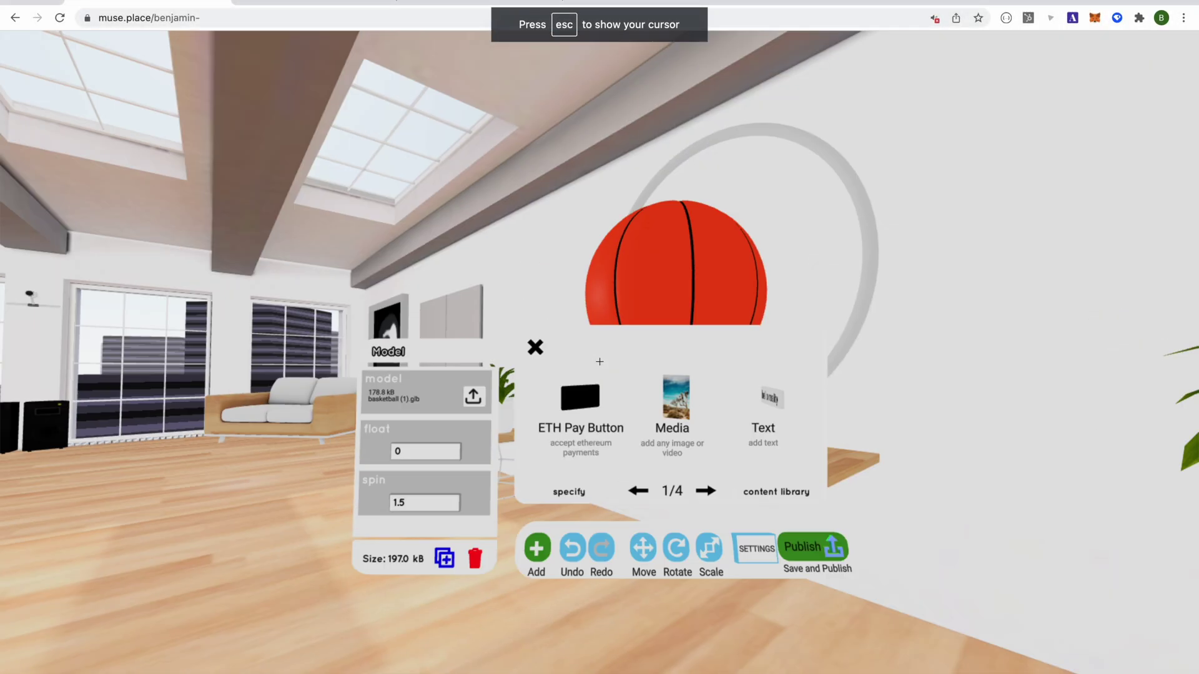
key("s")
left_click(600, 362)
key("w")
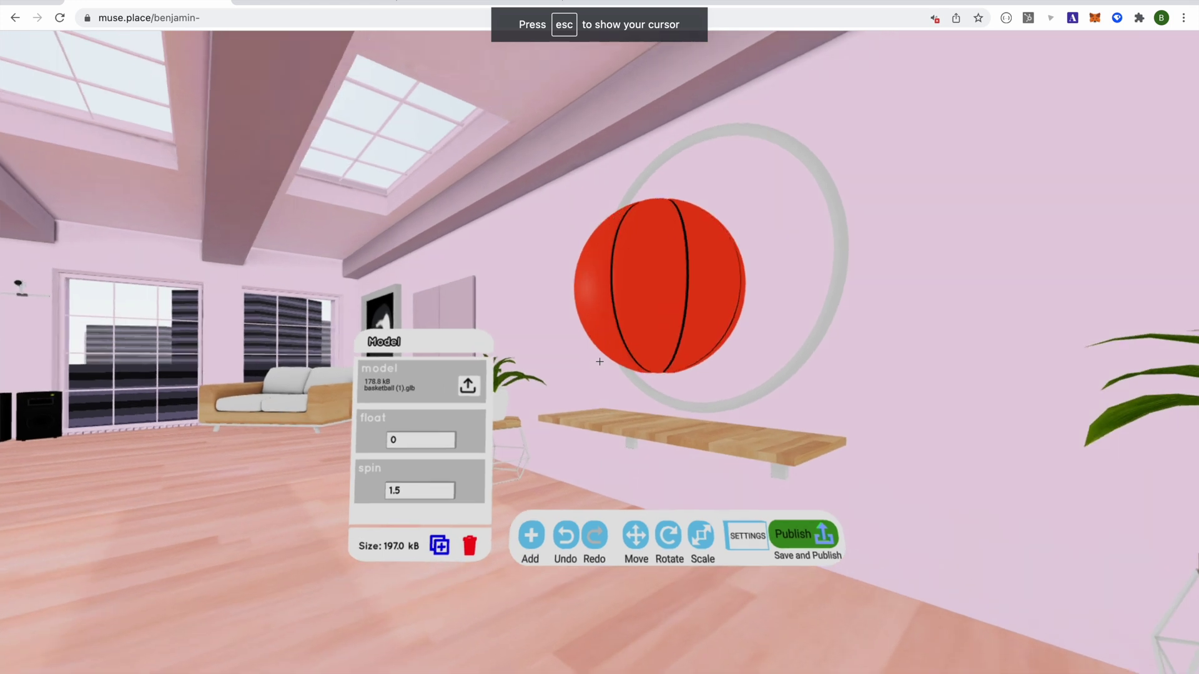
- Set the basketball model's float value to 1
key("Tab")
key("a")
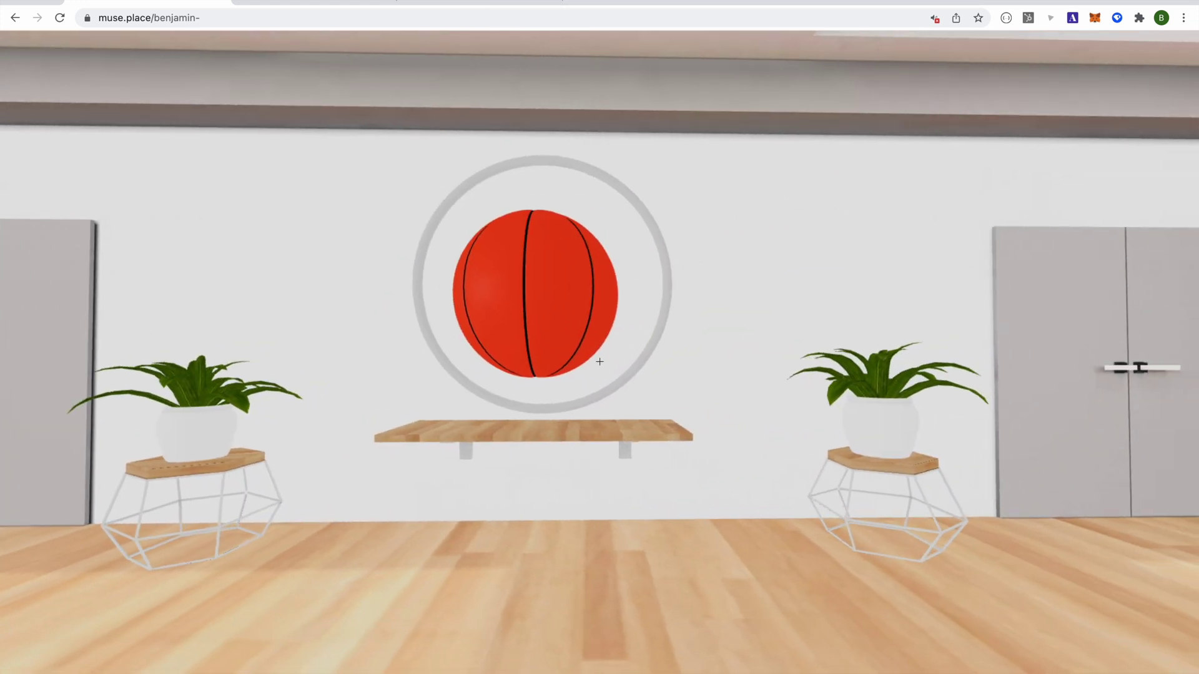
left_click(599, 362)
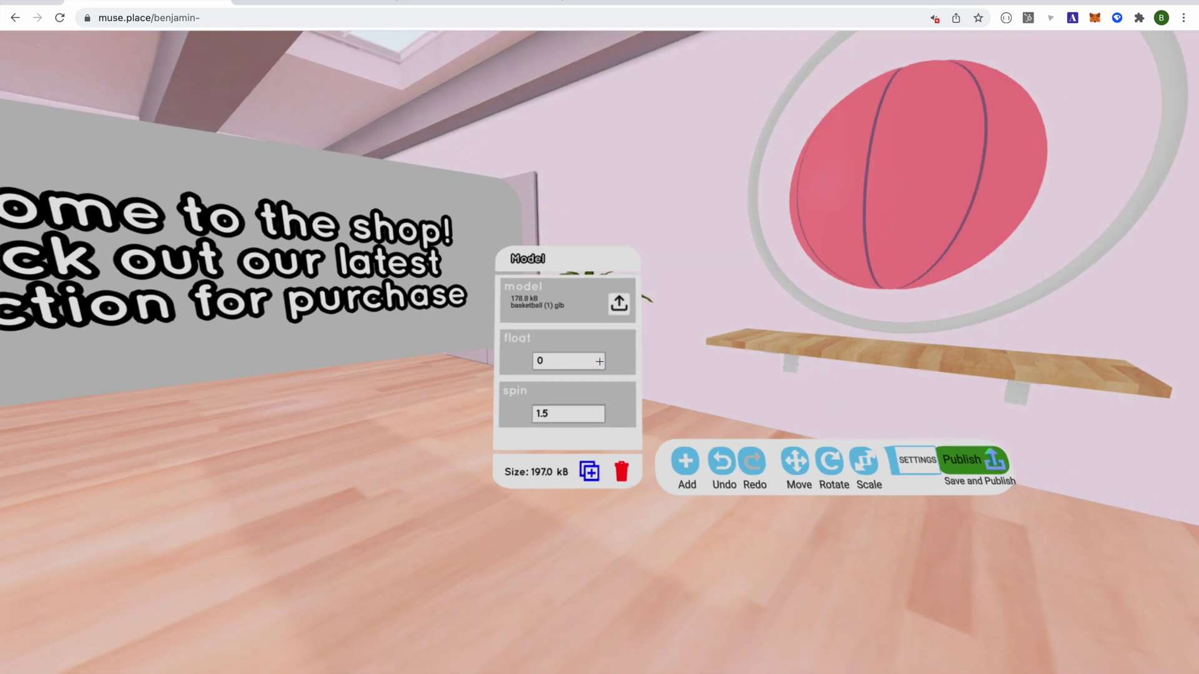
left_click(600, 362)
key("BackSpace")
type("1")
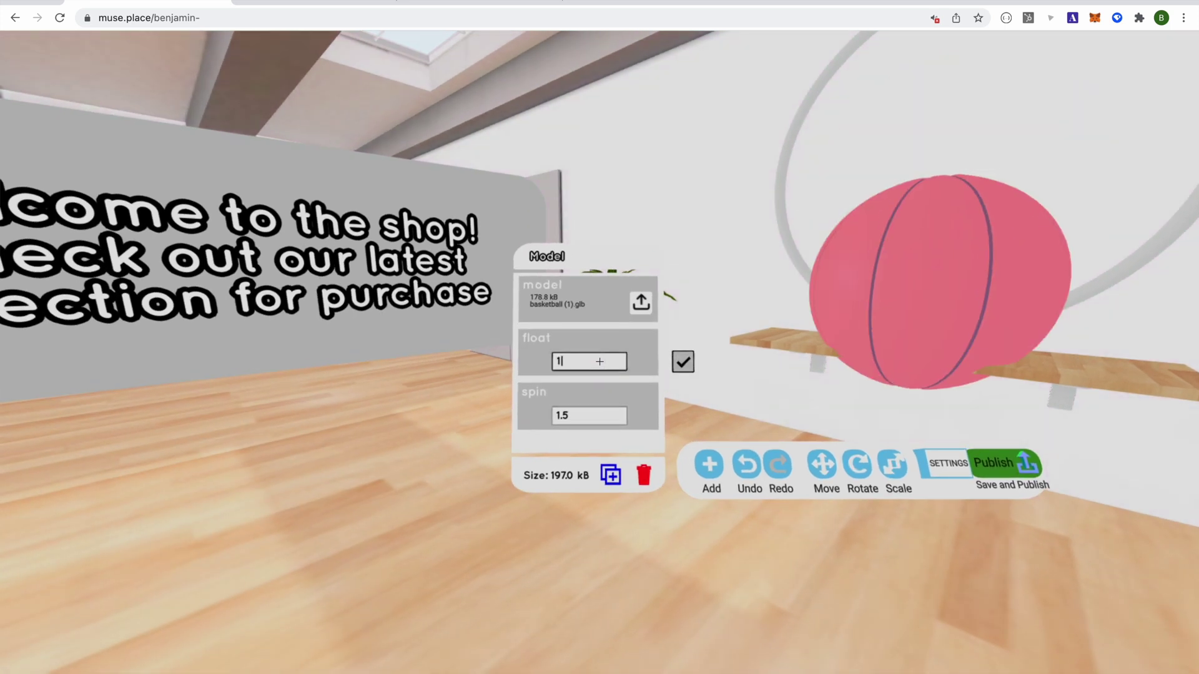
key("Return")
key("s")
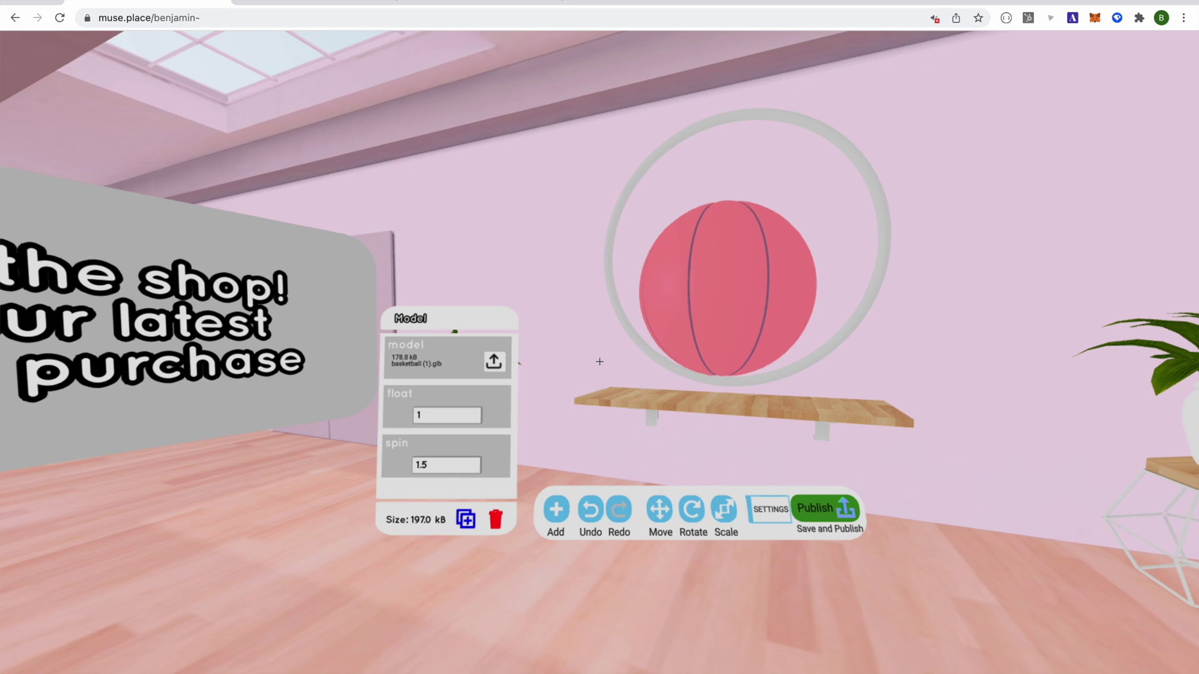
left_click(600, 361)
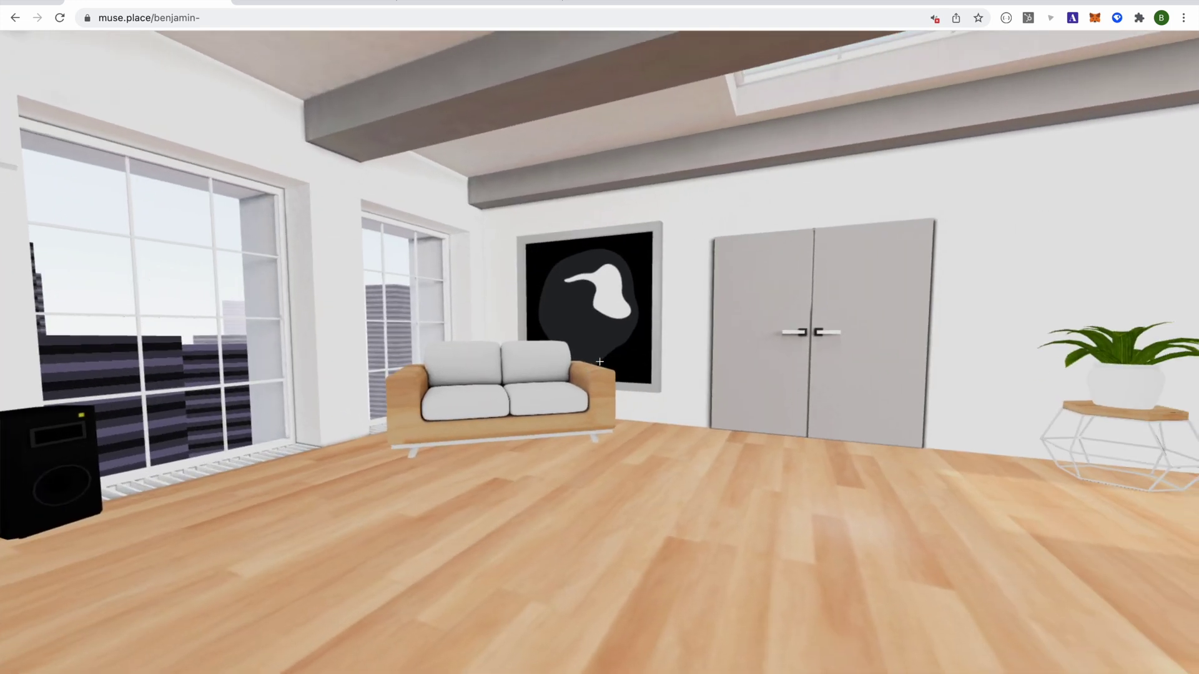
- Add a Media object to the open floor near the sewing machine table
key("Tab")
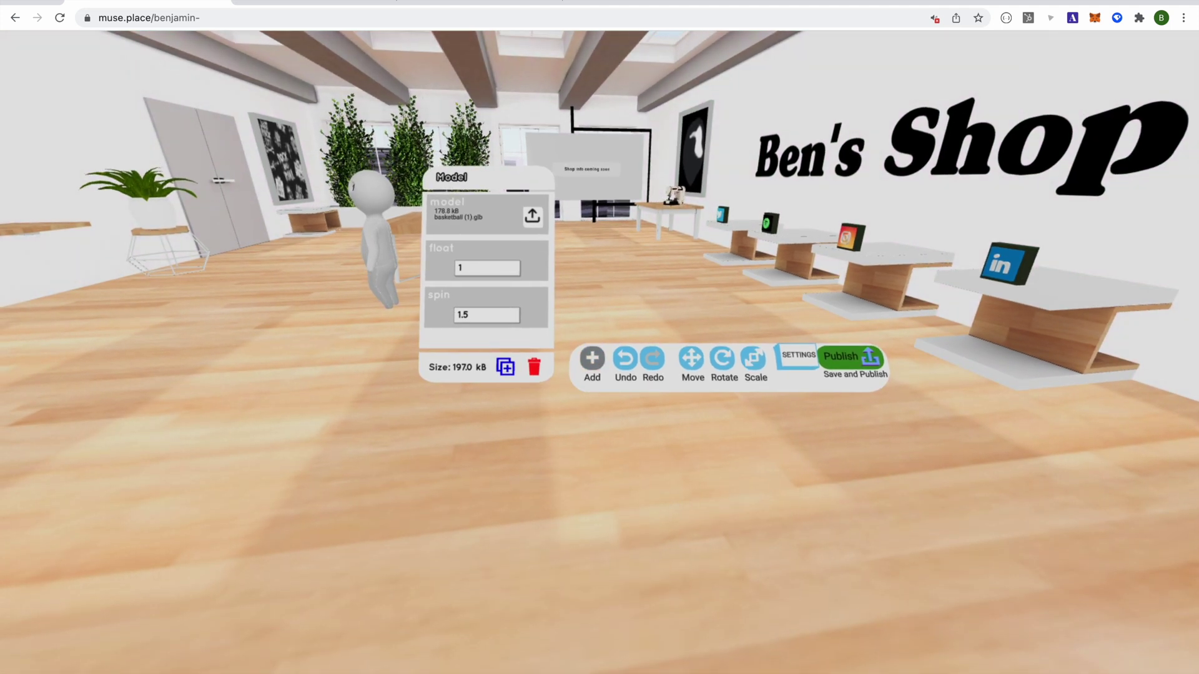
left_click(597, 360)
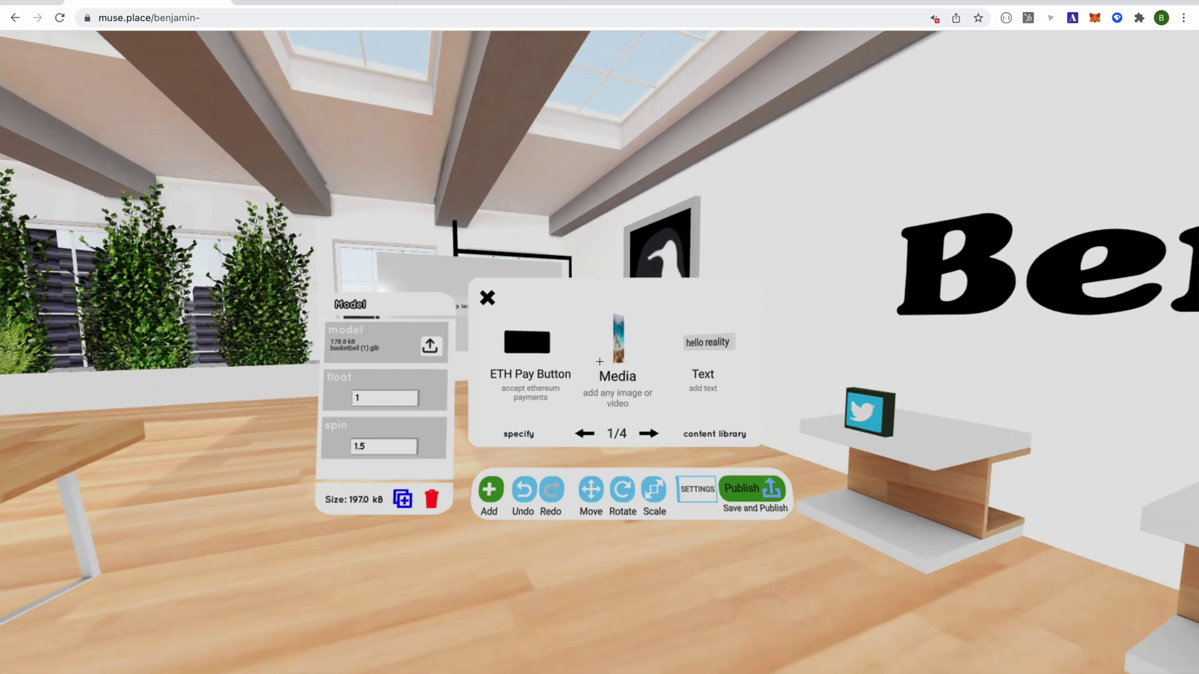
key("w")
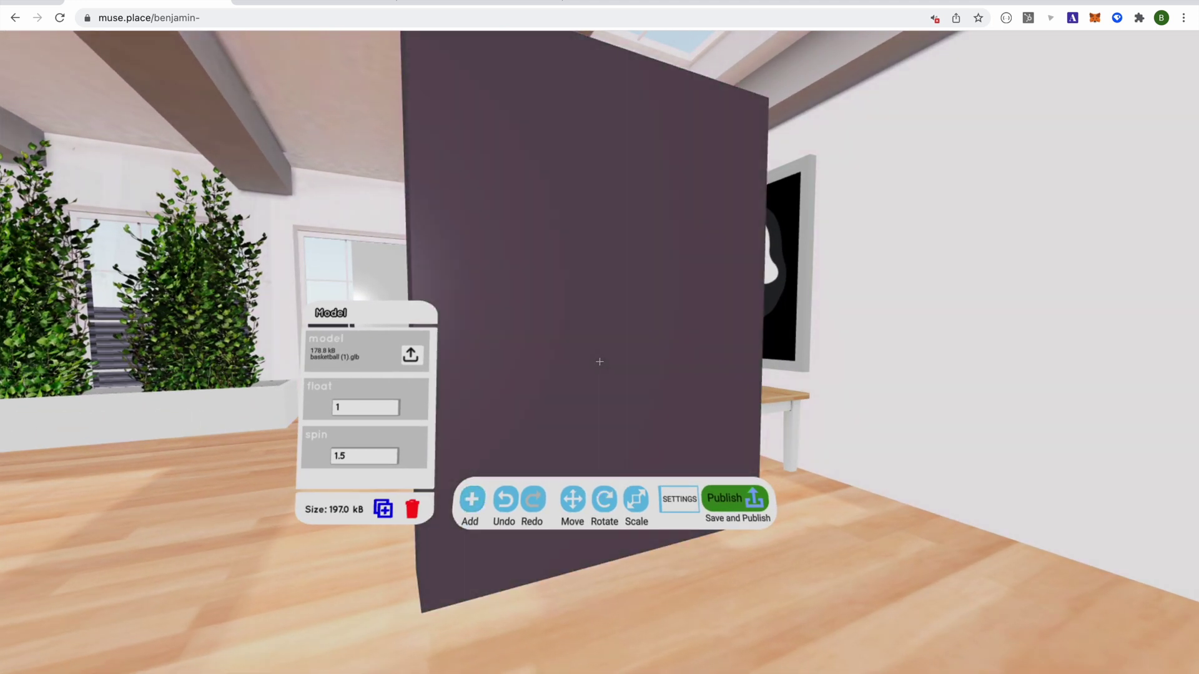
- Rotate the new media frame about the Y axis so its picture faces the room
left_click(600, 362)
left_click(599, 362)
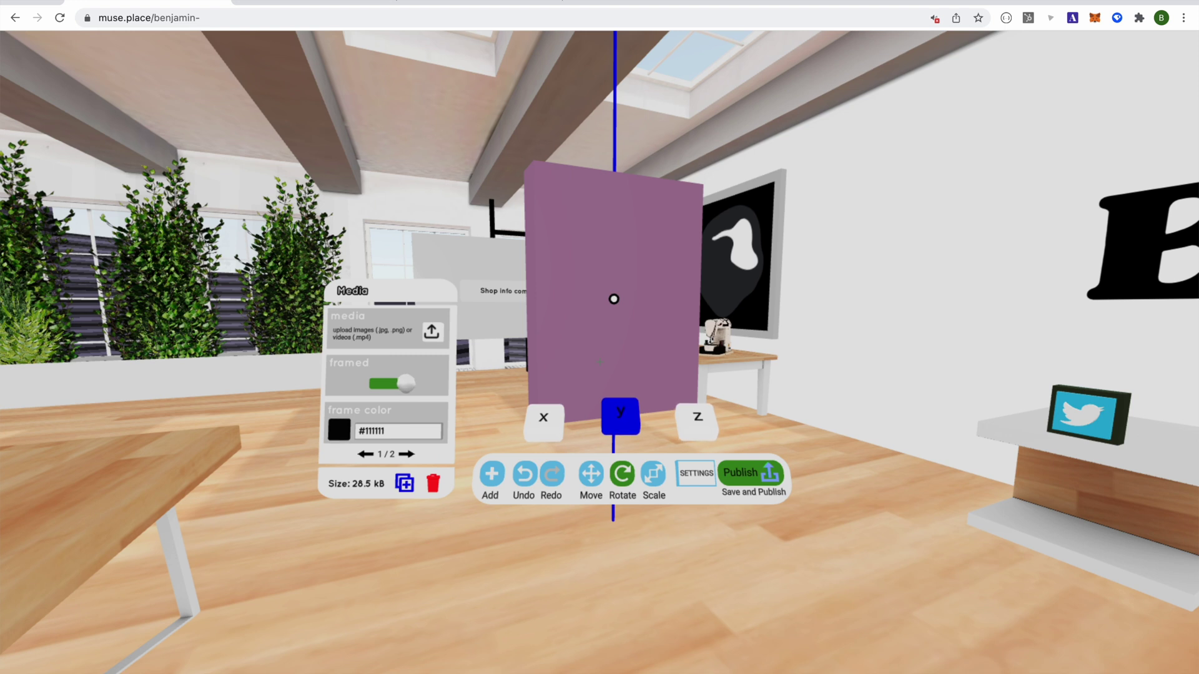
key("d")
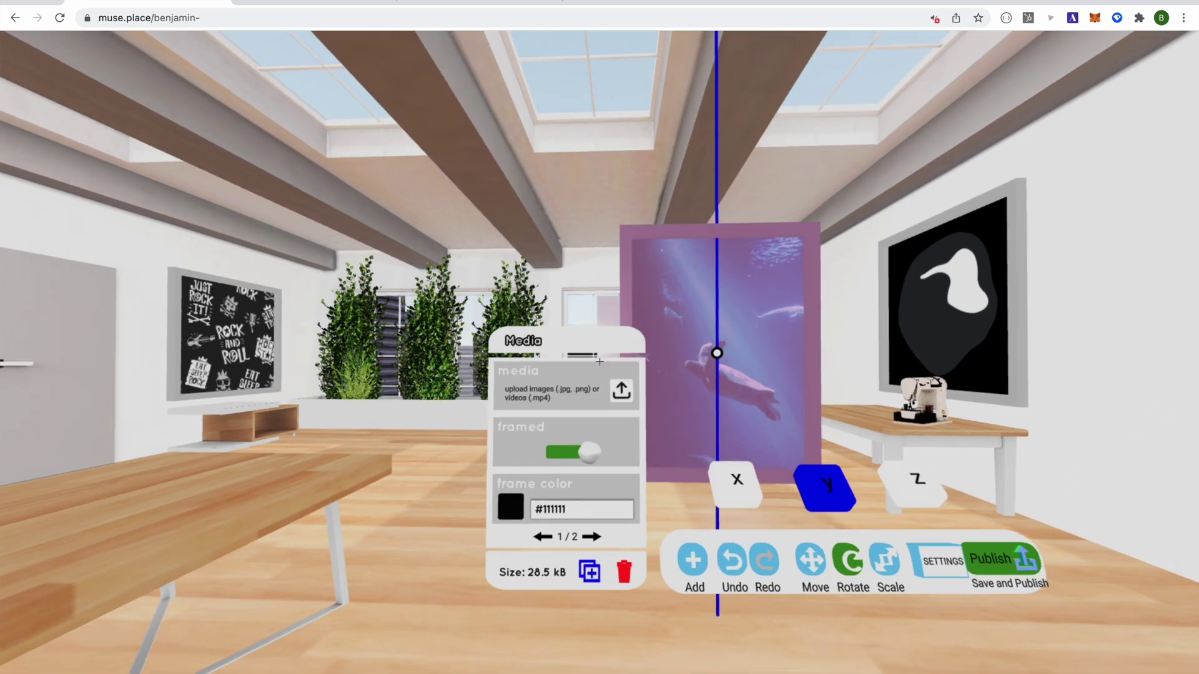
key("a")
key("d")
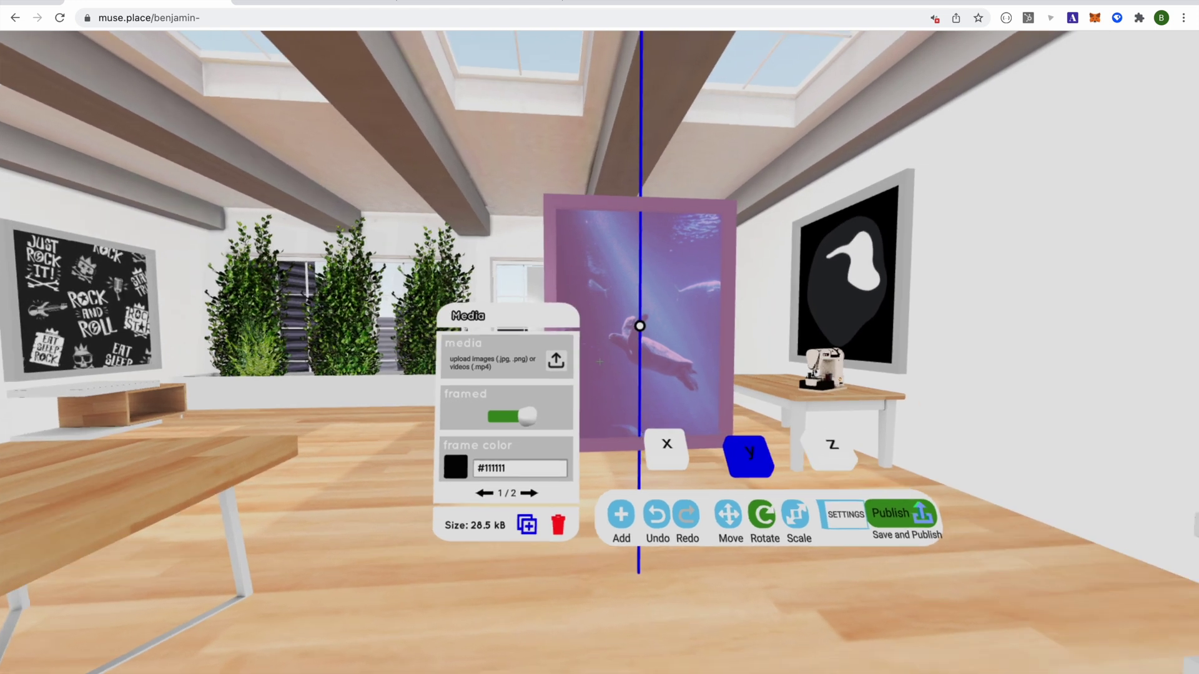
key("s")
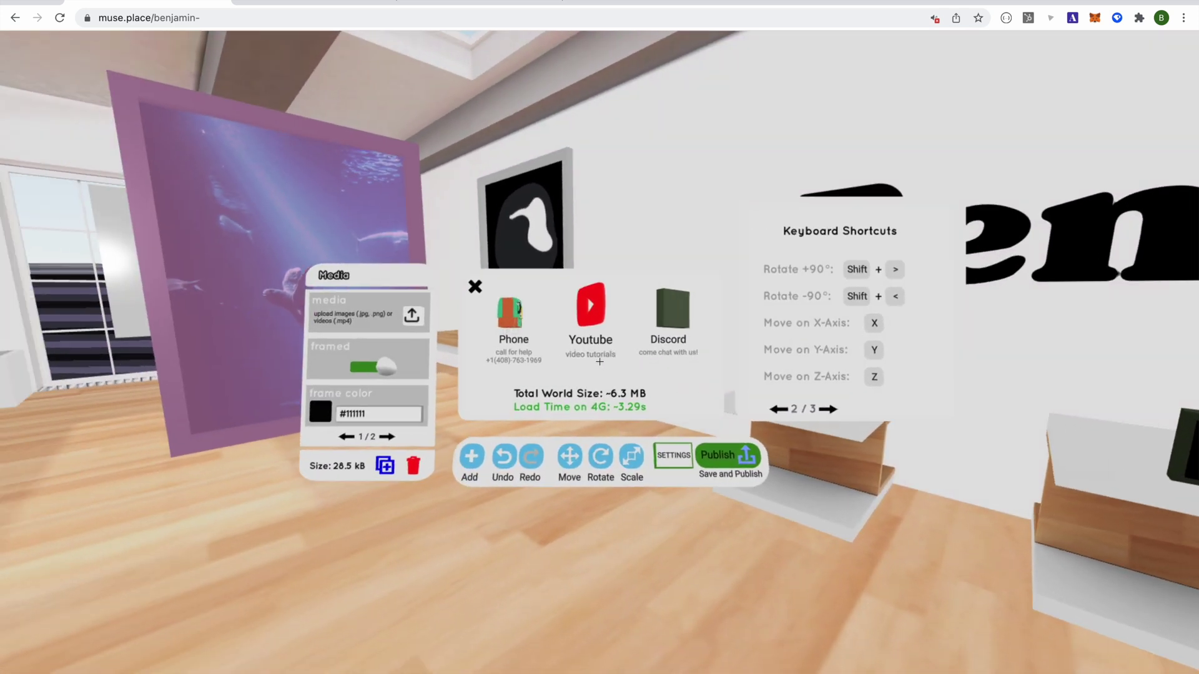
- Review the keyboard shortcuts for rotating and moving objects in the settings and leave the editing panels
left_click_drag(599, 361, 600, 361)
left_click(600, 362)
left_click(600, 361)
left_click(600, 361)
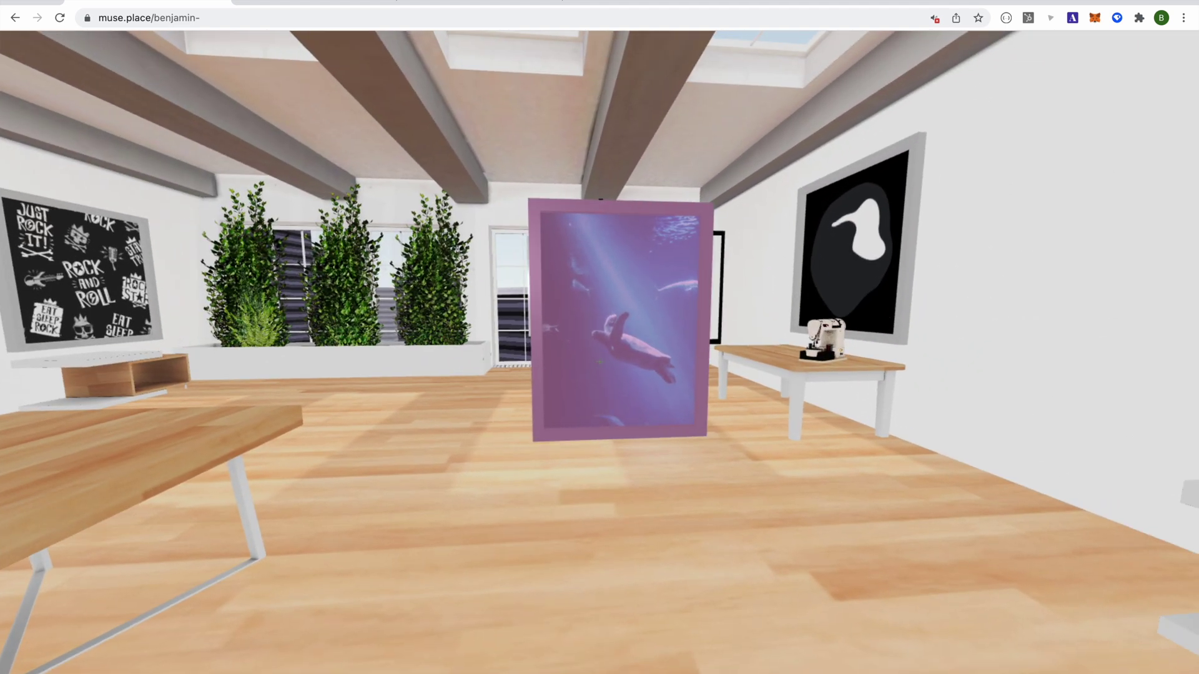
- Move the new media frame onto the wall beside the sewing machine table and upload IMG_4293.JPEG to it
left_click(600, 362)
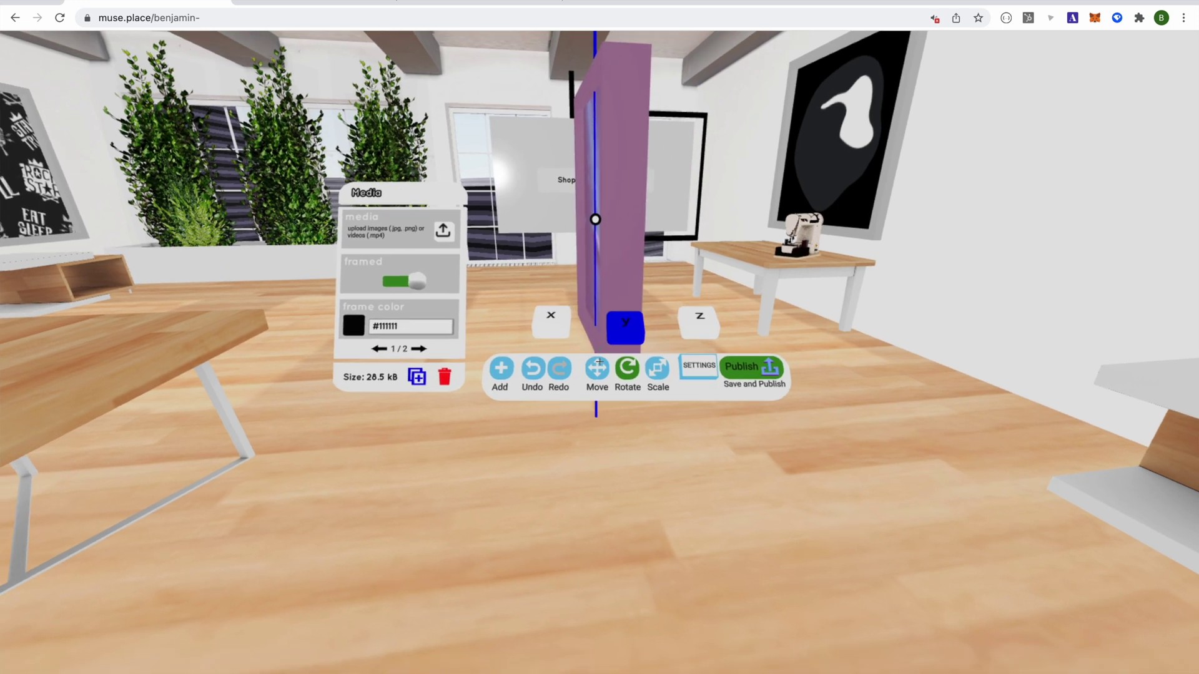
left_click(600, 361)
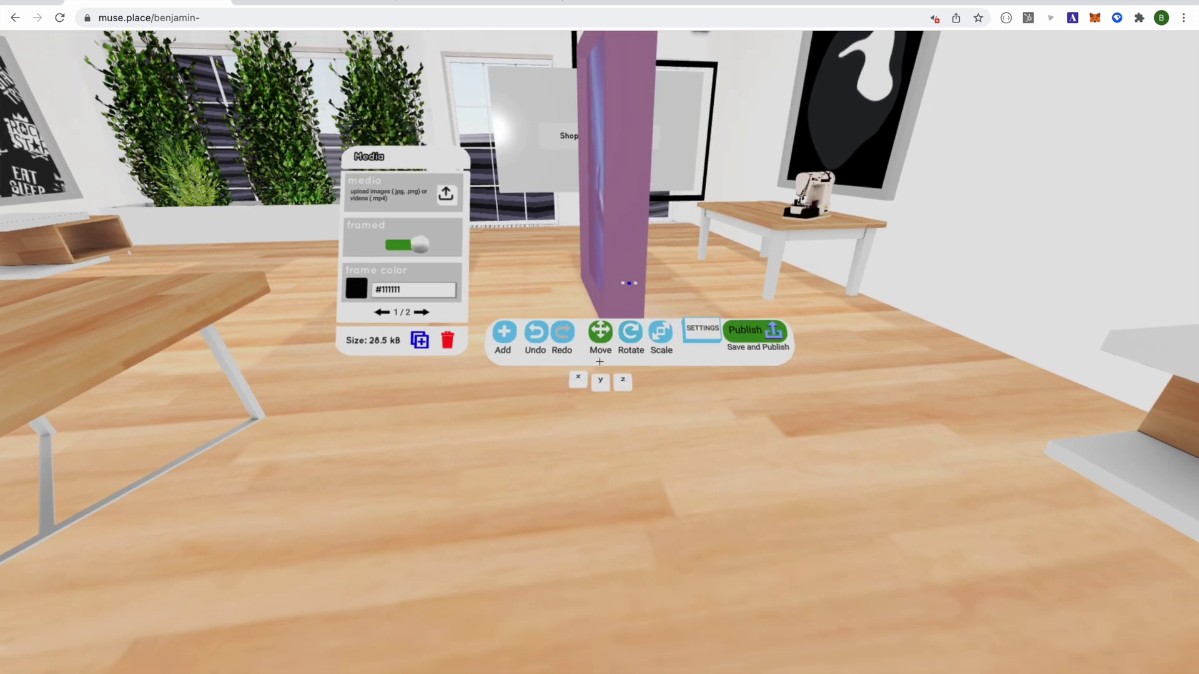
left_click(599, 361)
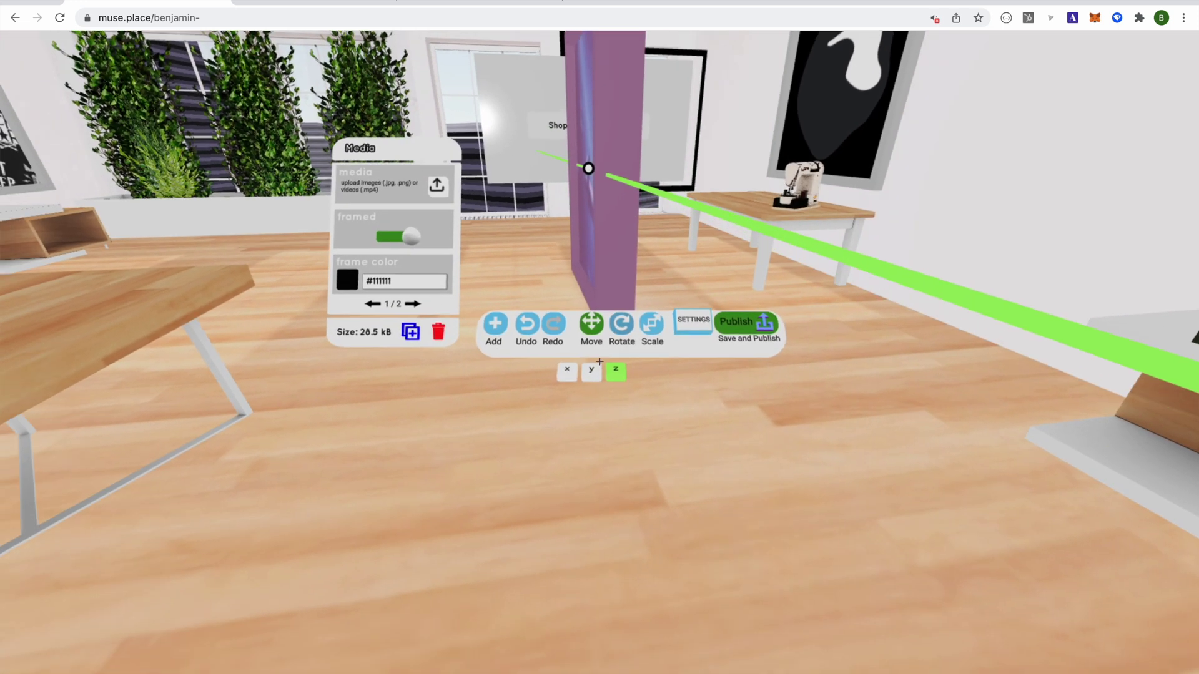
left_click(600, 362)
left_click_drag(599, 361, 599, 362)
key("w")
left_click(599, 361)
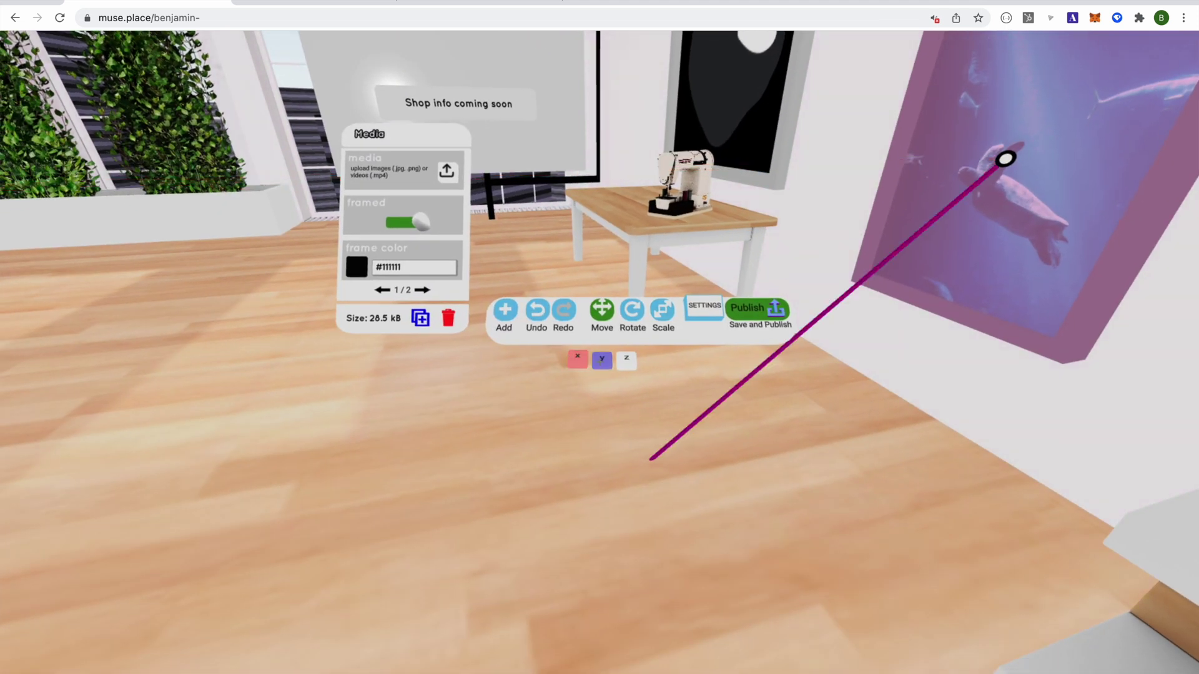
key("s")
left_click(599, 361)
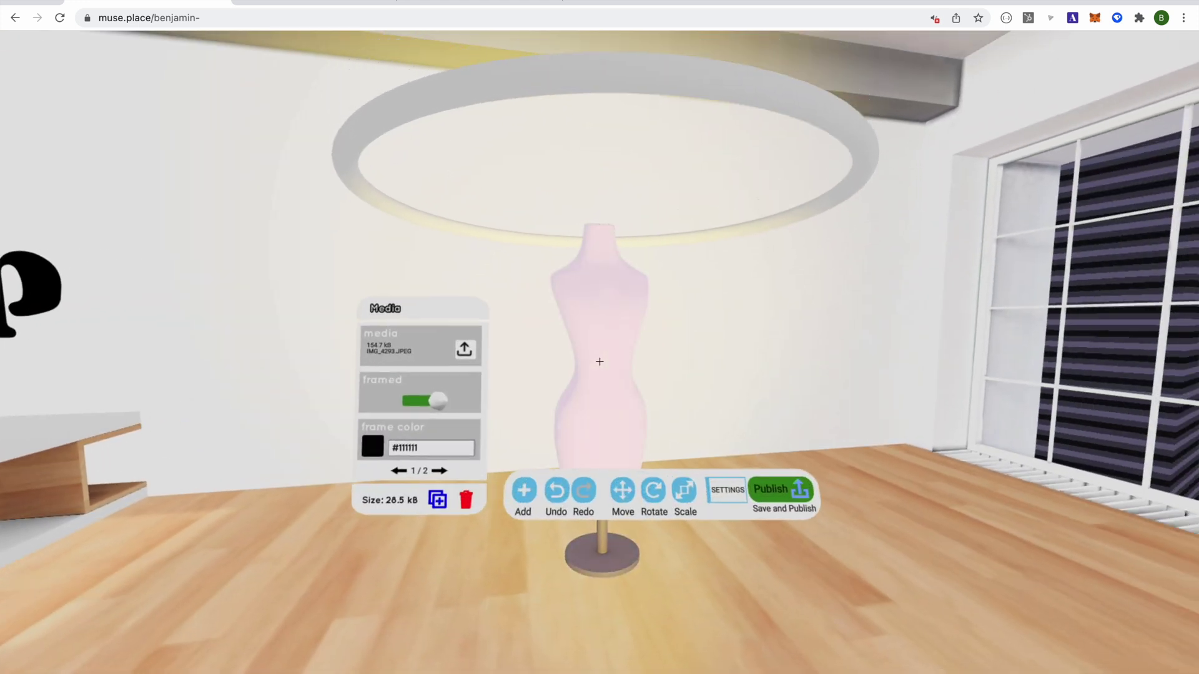
- Replace the mannequin model under the ring light with the file basketball (1).glb
left_click(600, 361)
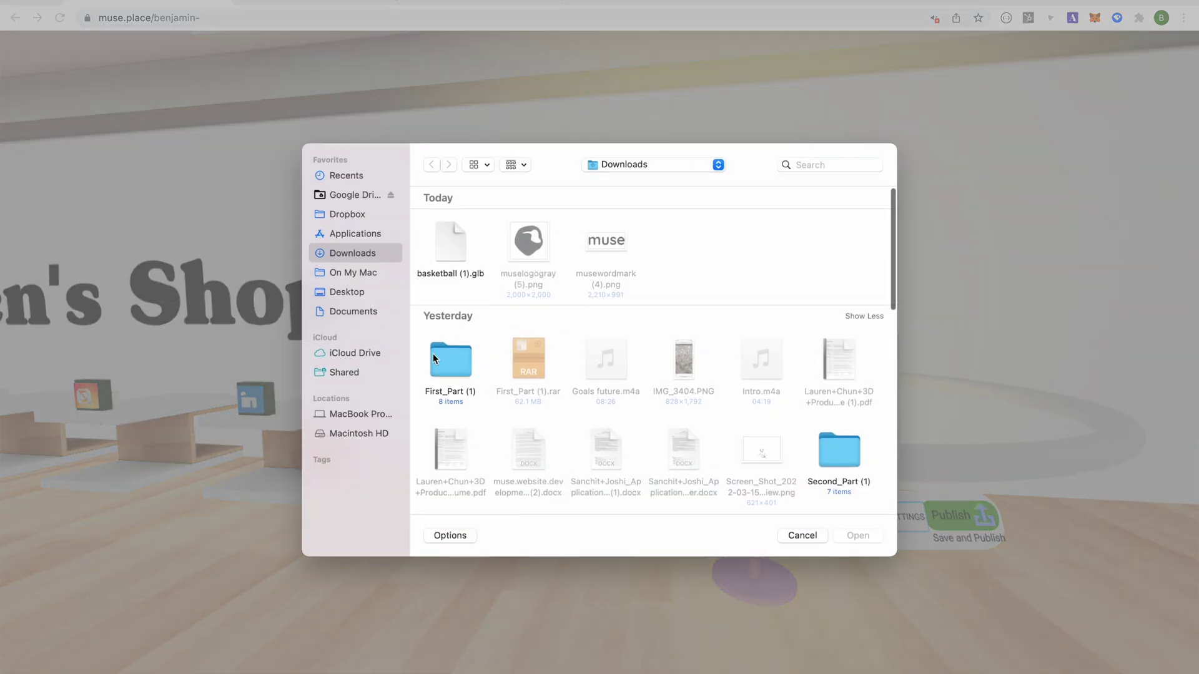
double_click(451, 244)
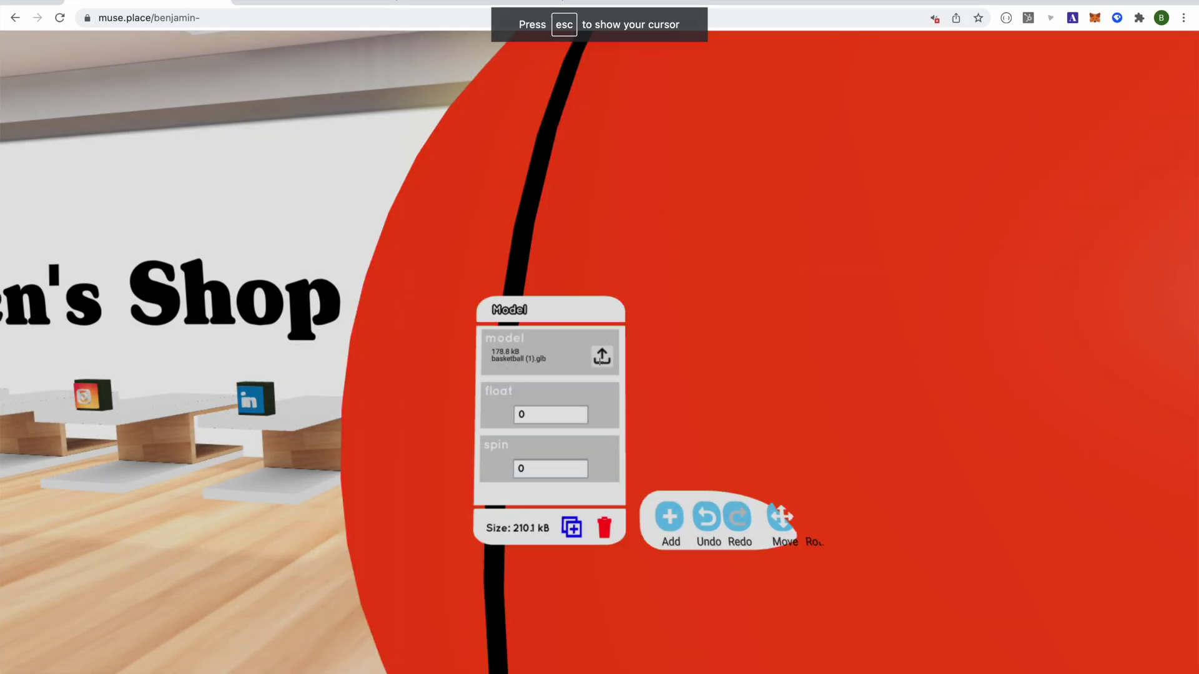
- Scale the oversized basketball down to a small ball that fits beneath the ring light
key("s")
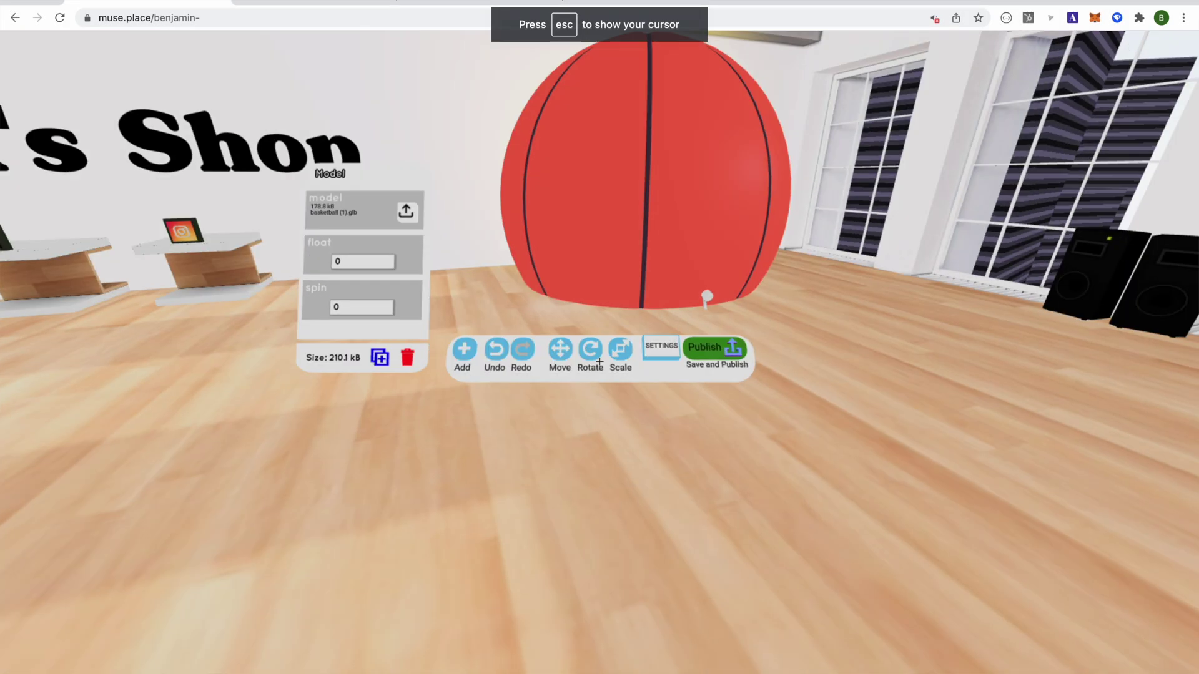
key("w")
key("s")
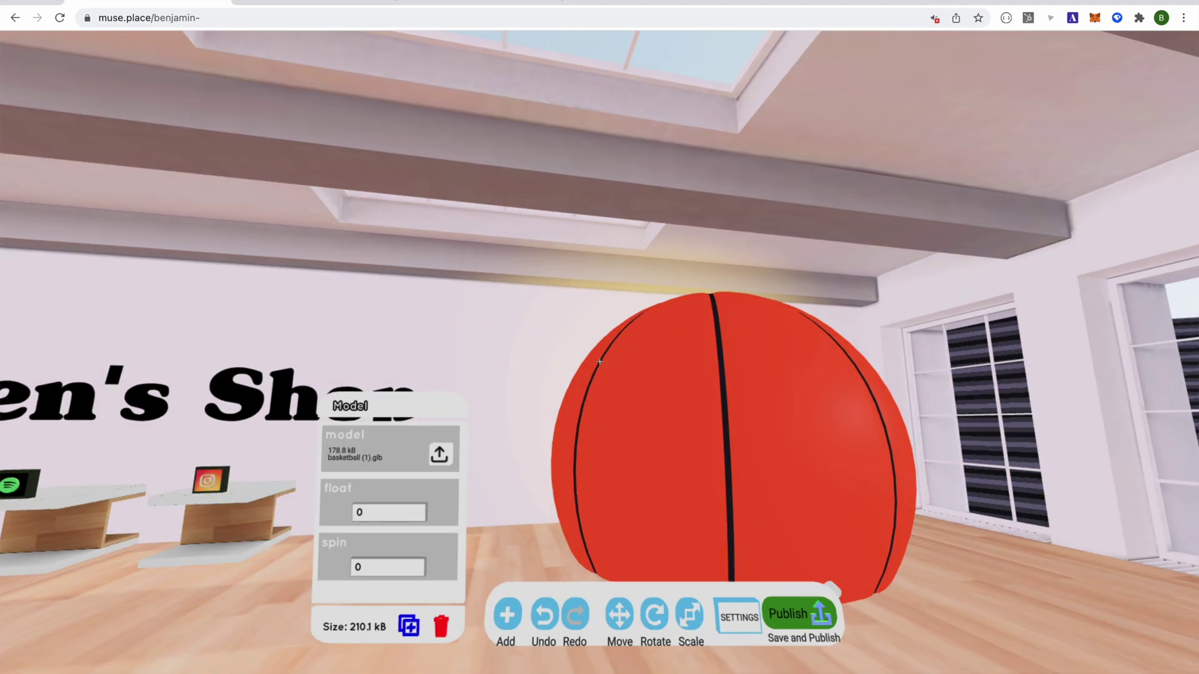
key("w")
left_click(599, 361)
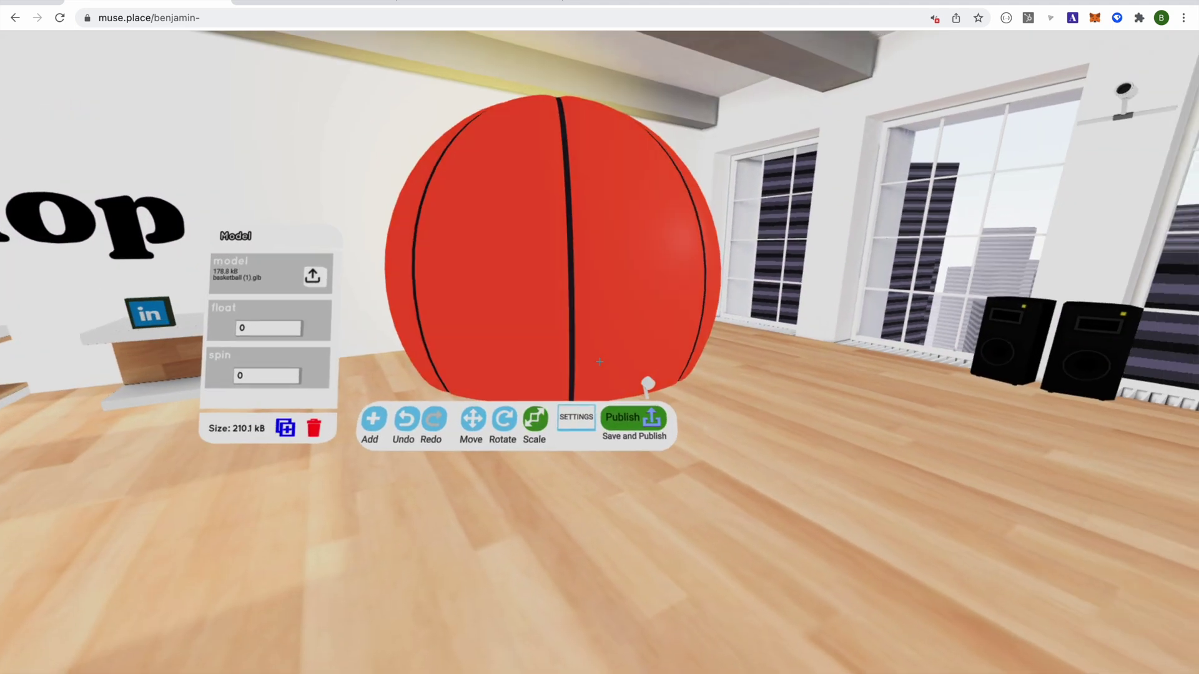
left_click(600, 362)
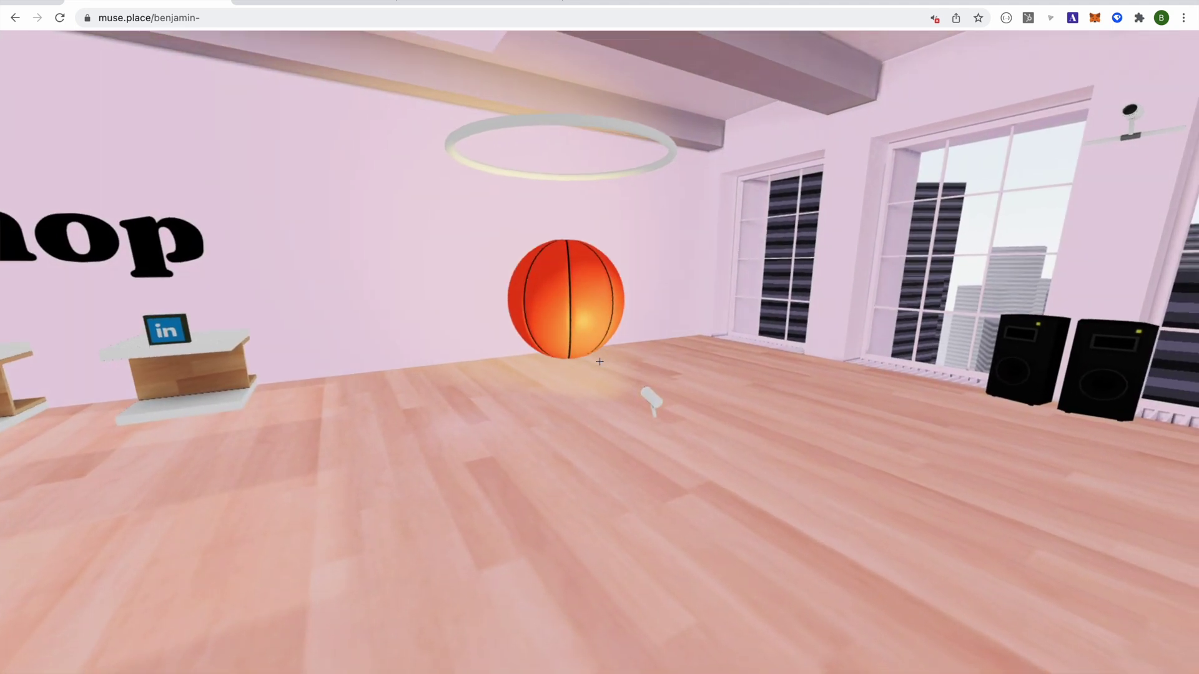
key("w")
key("s")
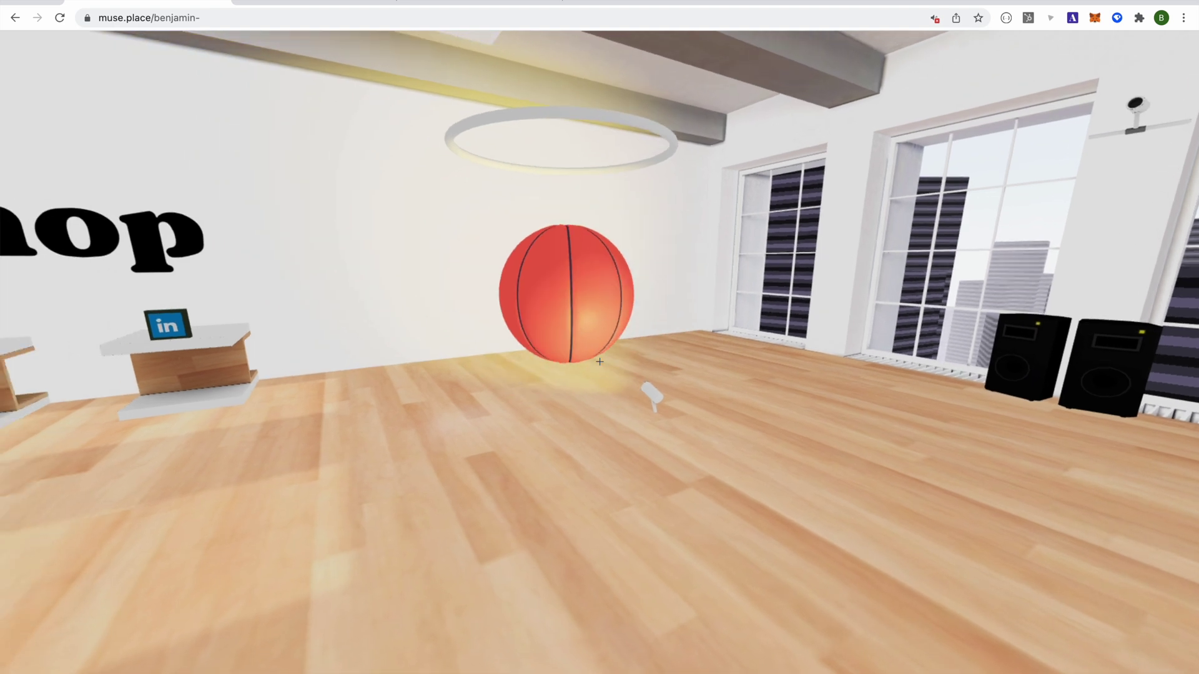
key("s")
key("s")
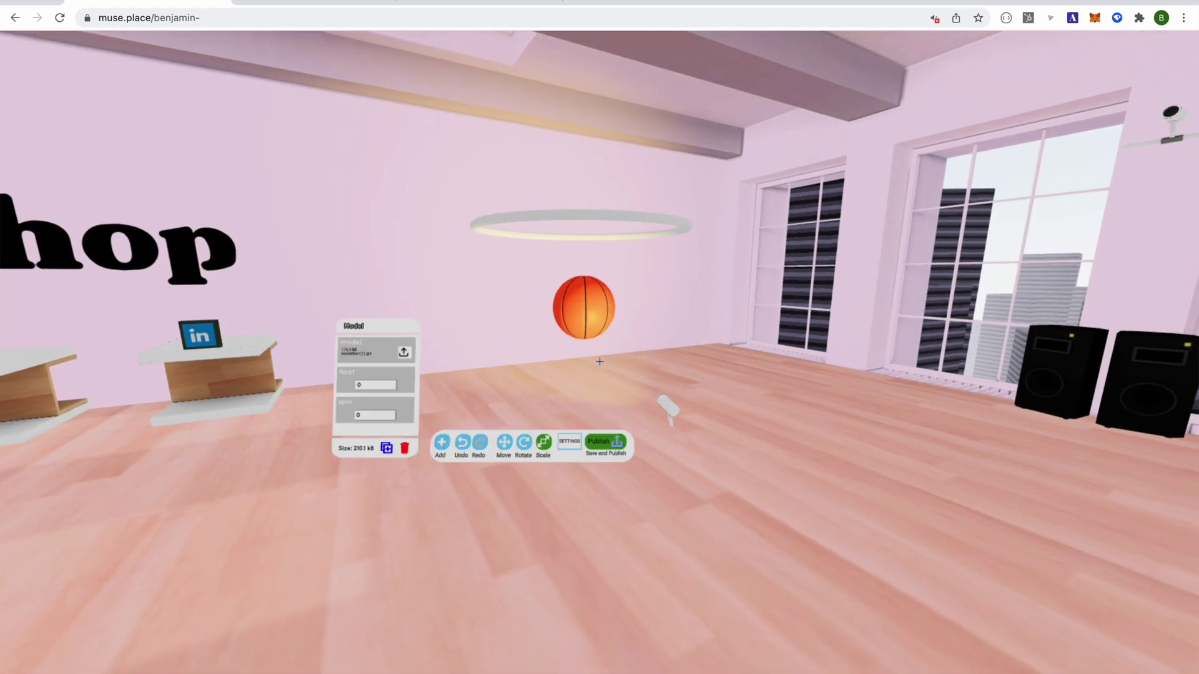
- Set the float value of the basketball by the ring light to 1
key("a")
key("w")
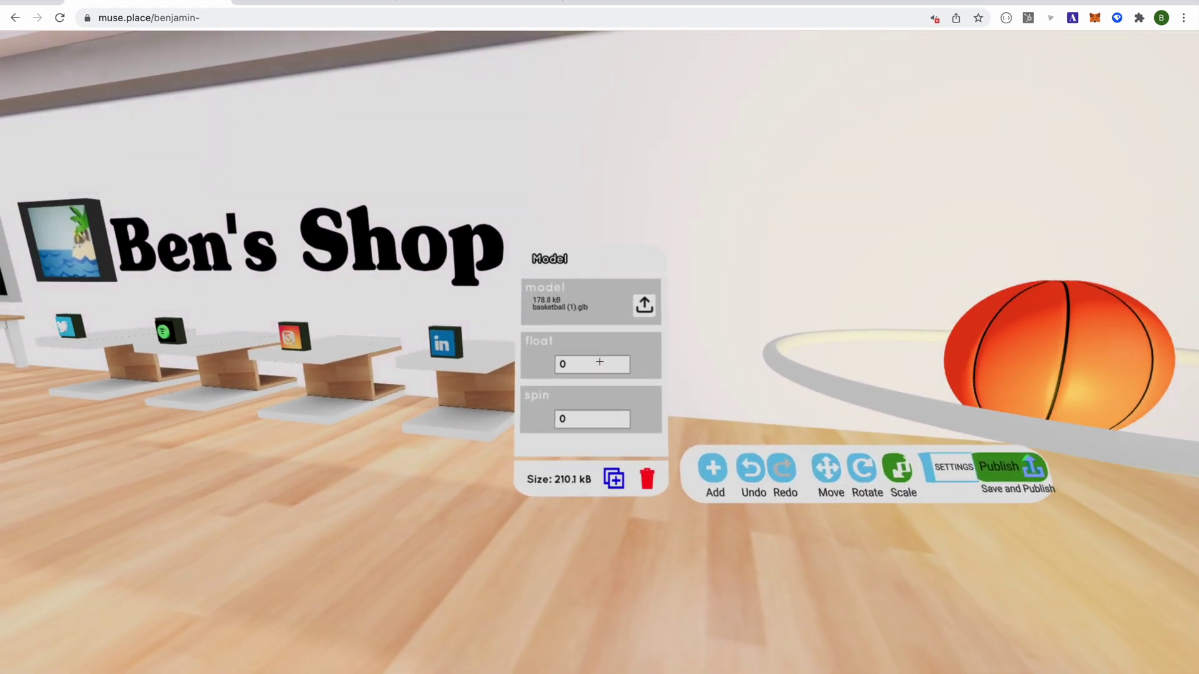
key("d")
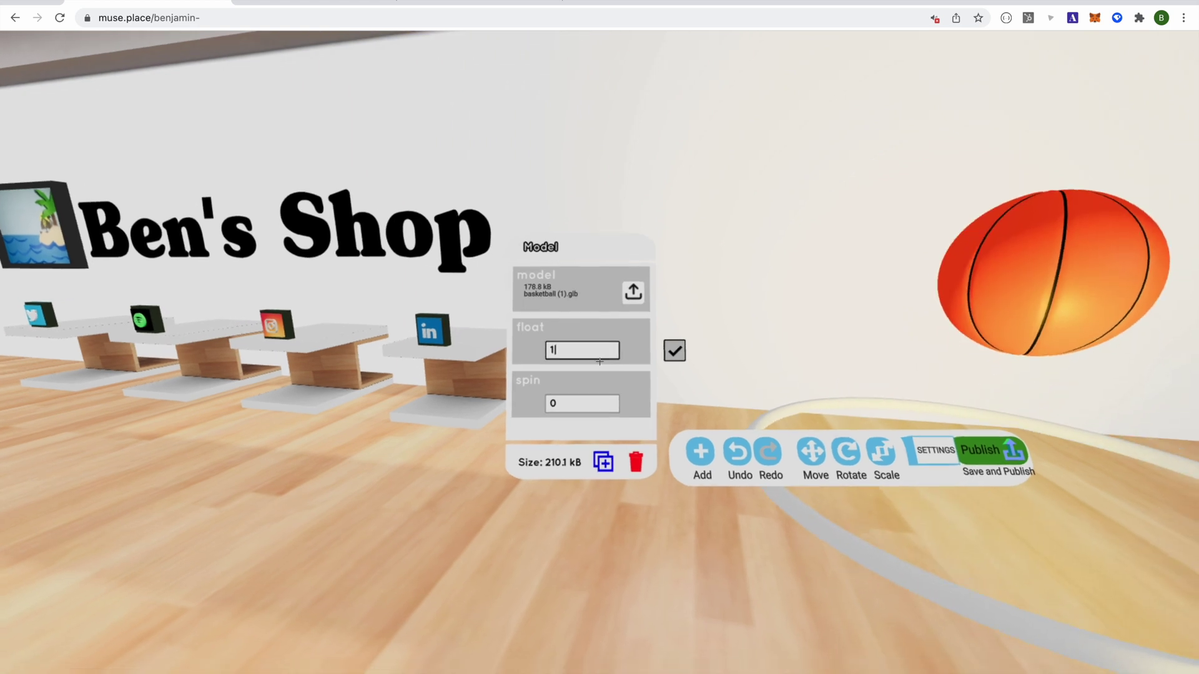
key("d")
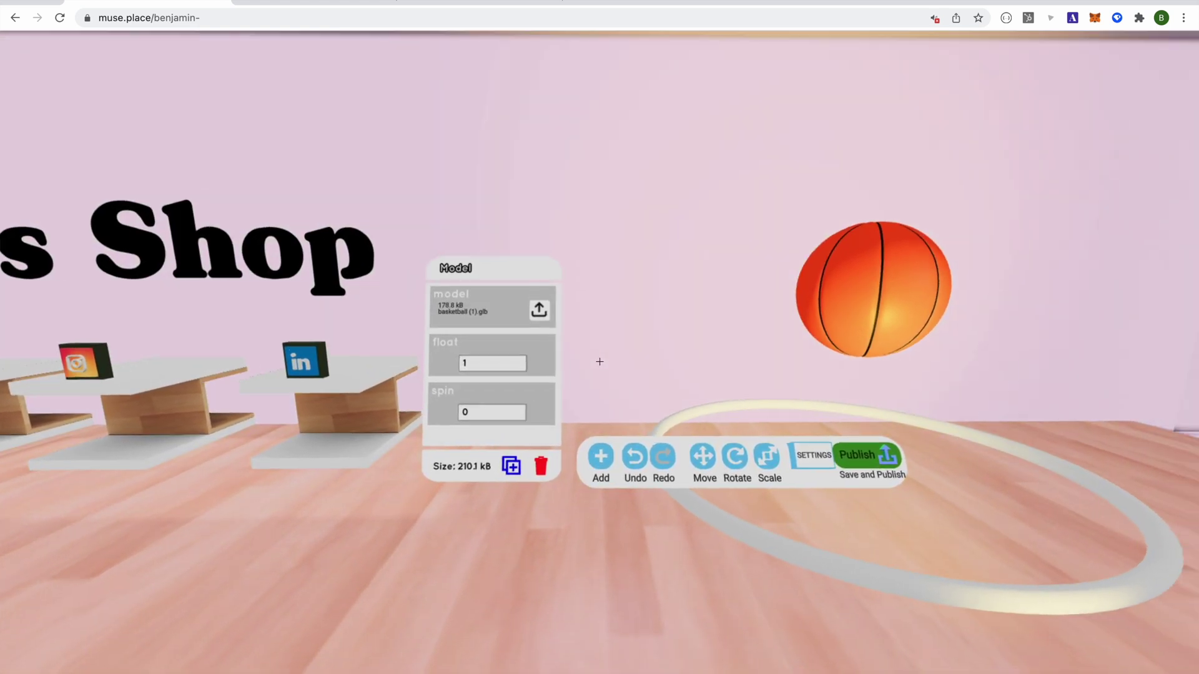
key("d")
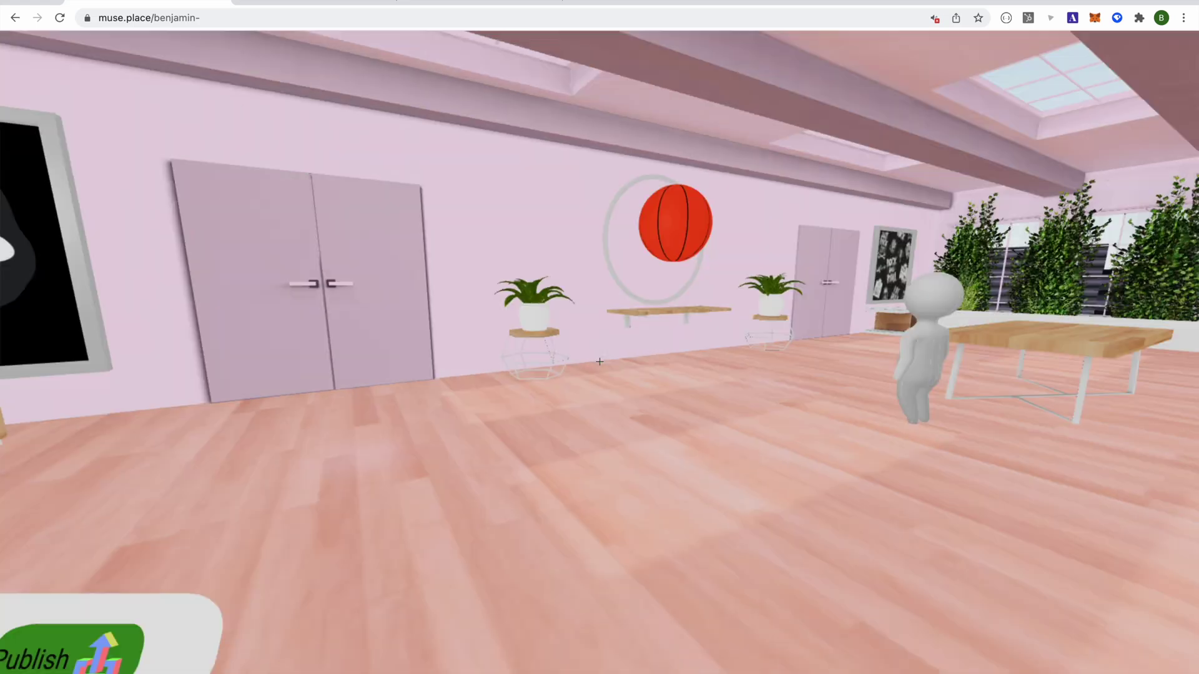